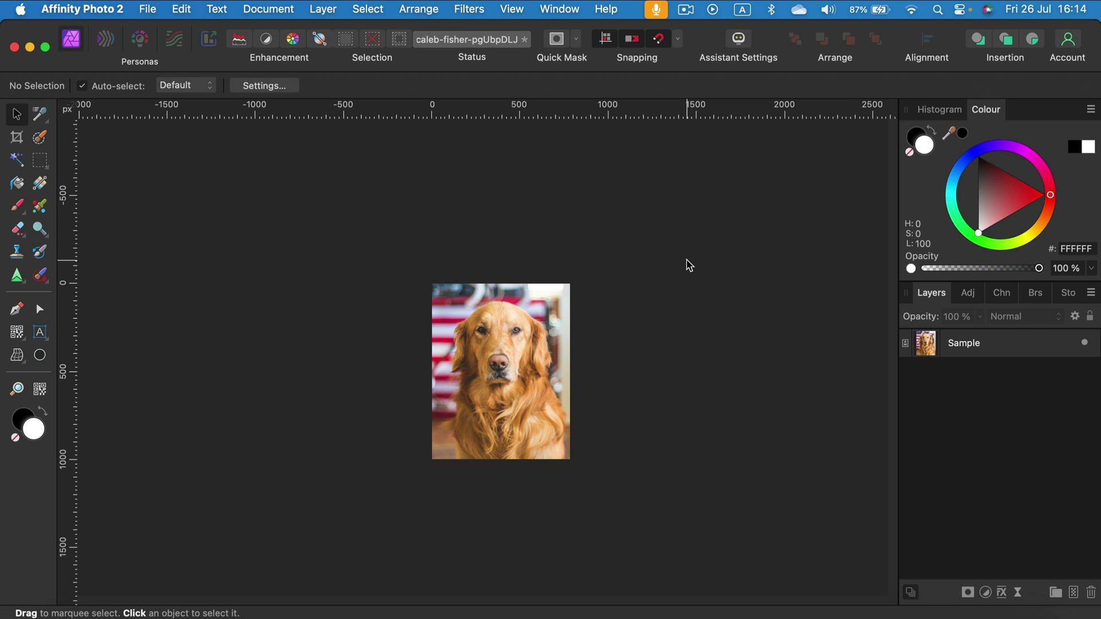
- Zoom in on the dog's face, then zoom back out to view the whole photo
{"action": "key", "text": "super+2"}
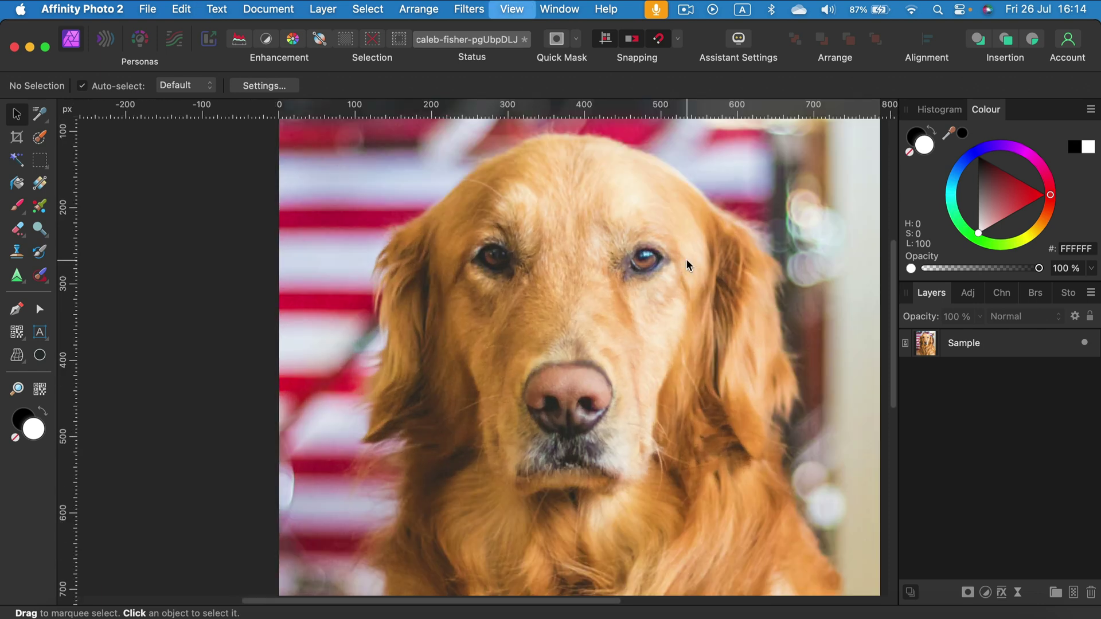
{"action": "key", "text": "super+plus"}
{"action": "key", "text": "super+plus"}
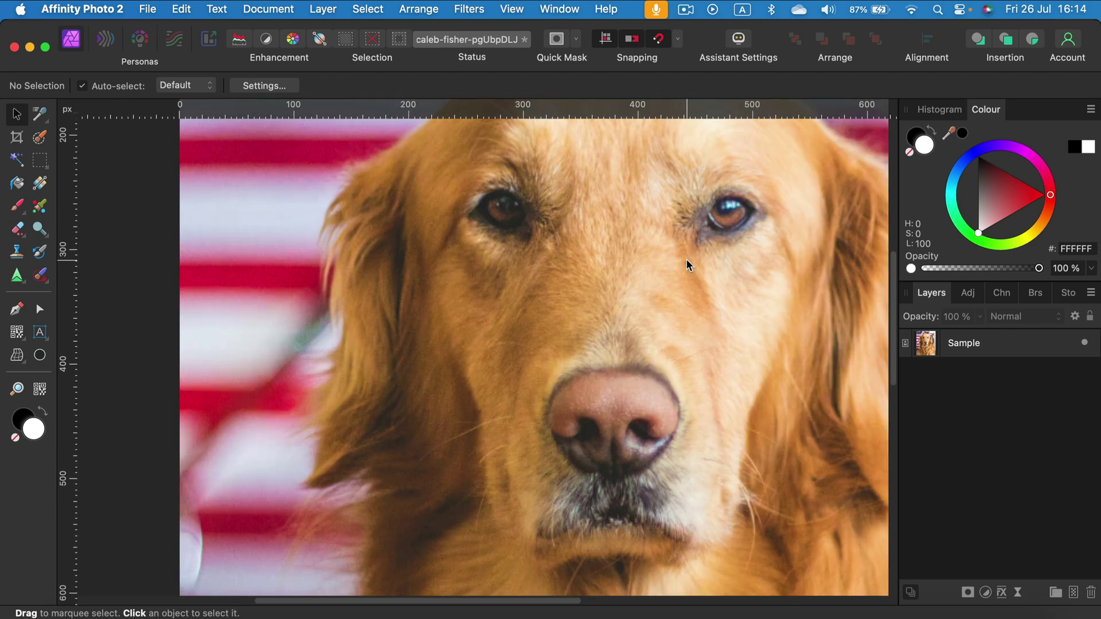
{"action": "scroll", "coordinate": [672, 235], "scroll_direction": "up", "scroll_amount": 5}
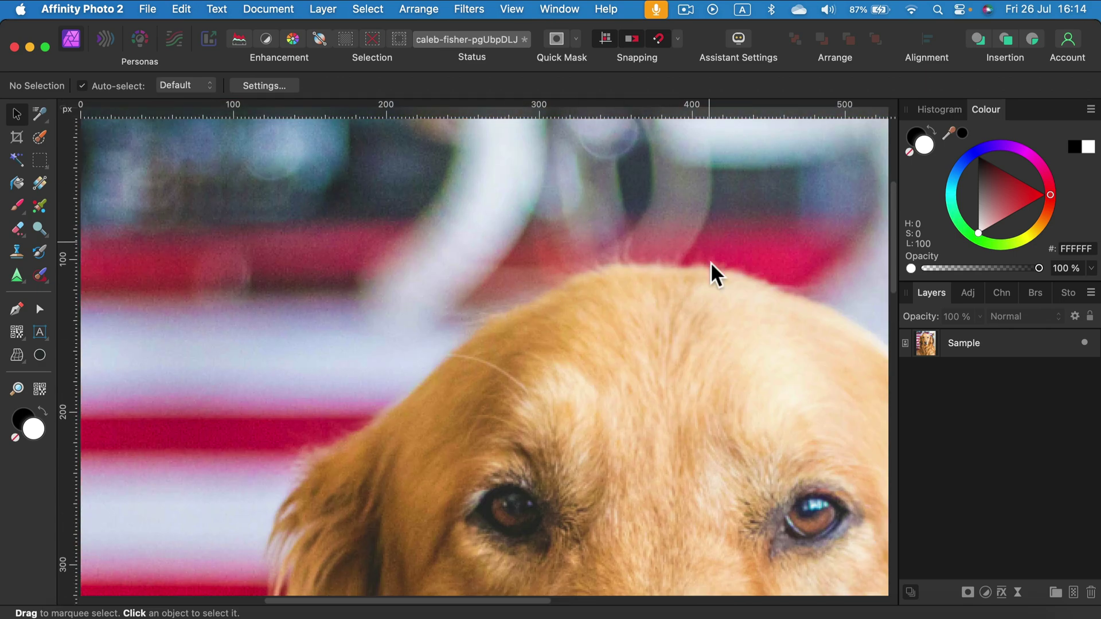
{"action": "scroll", "coordinate": [712, 270], "scroll_direction": "down", "scroll_amount": 8}
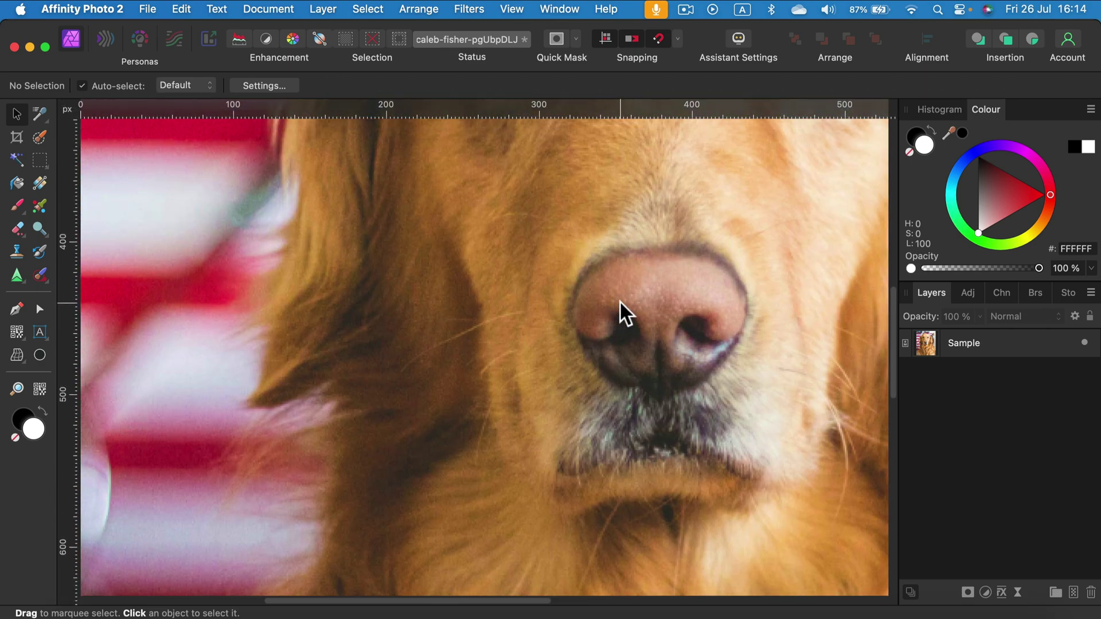
{"action": "key", "text": "super+0"}
{"action": "key", "text": "super+minus"}
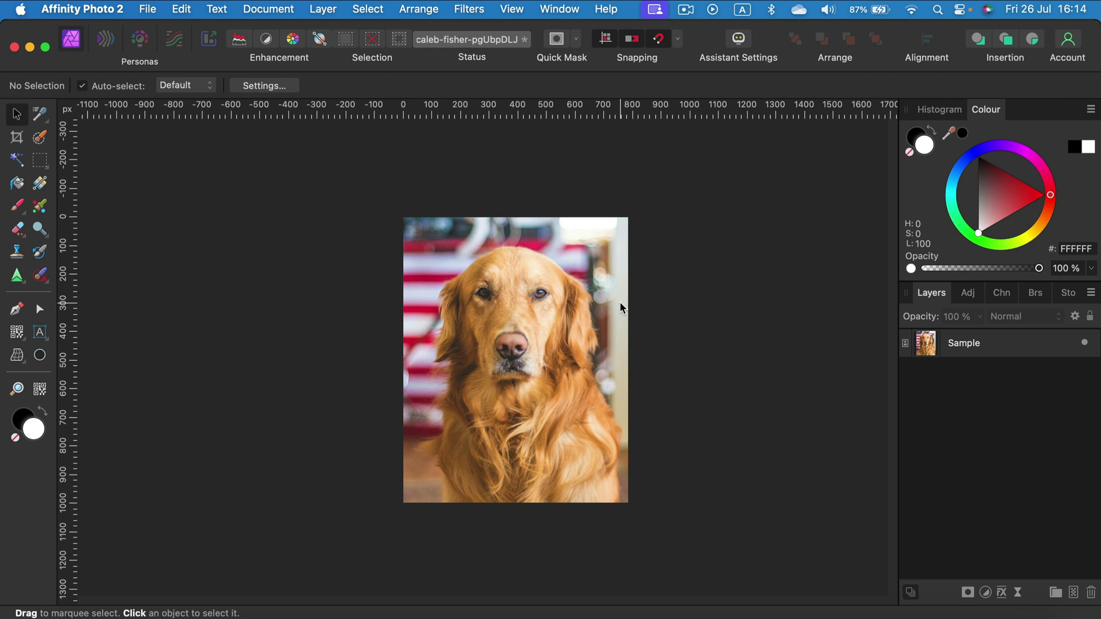
- With the Crop Tool, set the crop height to 1000*2 for 2000 px
{"action": "left_click", "coordinate": [19, 138]}
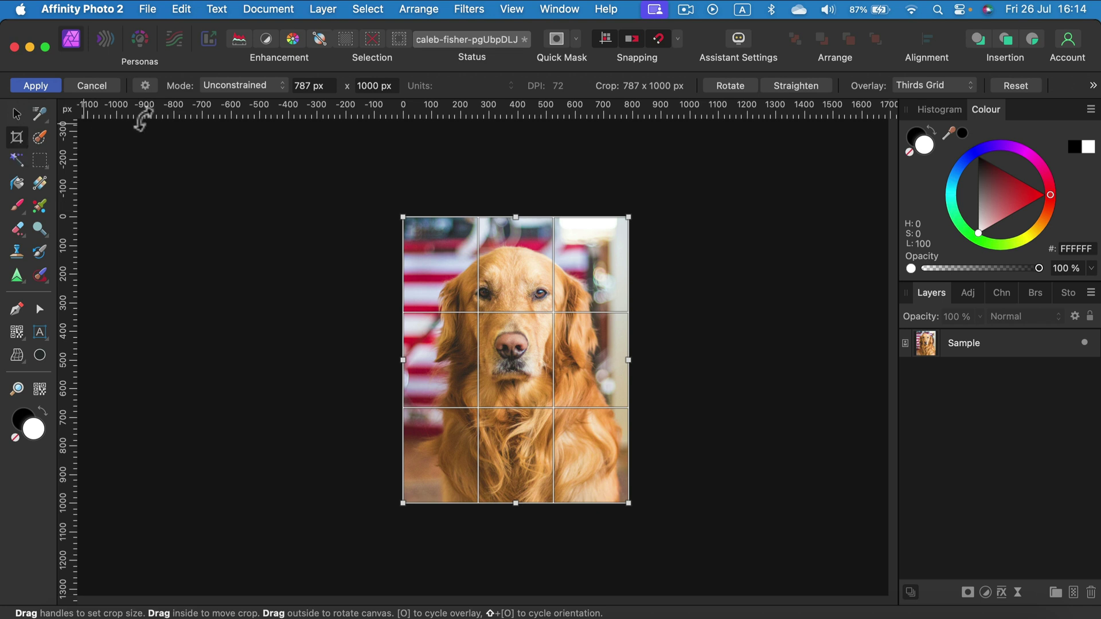
{"action": "left_click", "coordinate": [360, 83]}
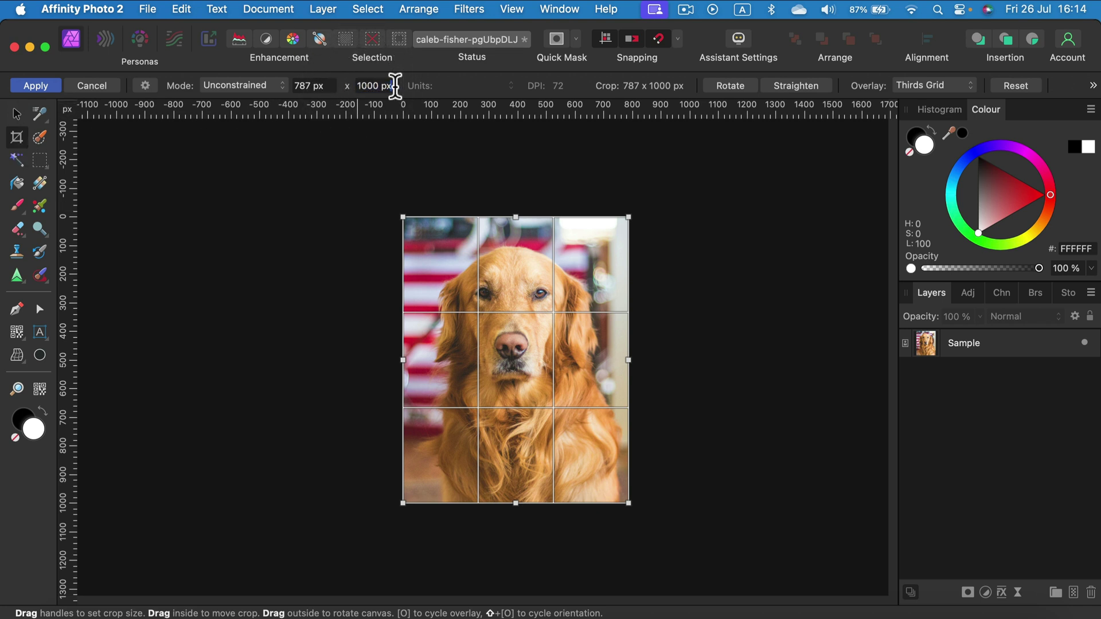
{"action": "left_click", "coordinate": [394, 86]}
{"action": "left_click", "coordinate": [379, 86]}
{"action": "key", "text": "shift+super+Right"}
{"action": "type", "text": "*2"}
{"action": "key", "text": "Return"}
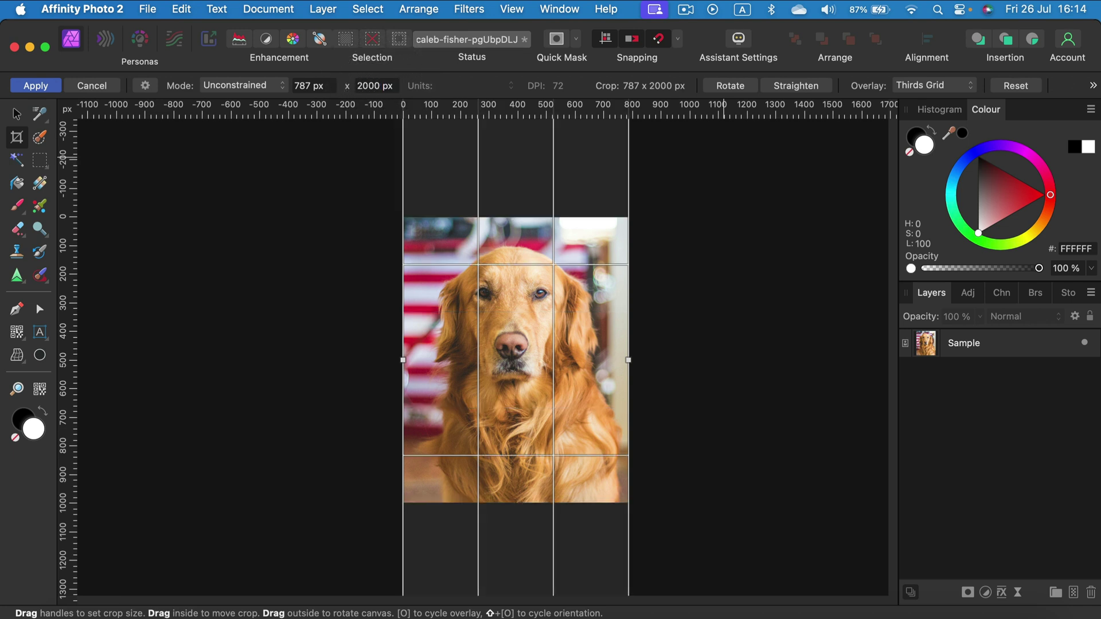
- Multiply the crop width by 6 (787*6) to widen the canvas to about 4723 px
{"action": "left_click", "coordinate": [309, 86]}
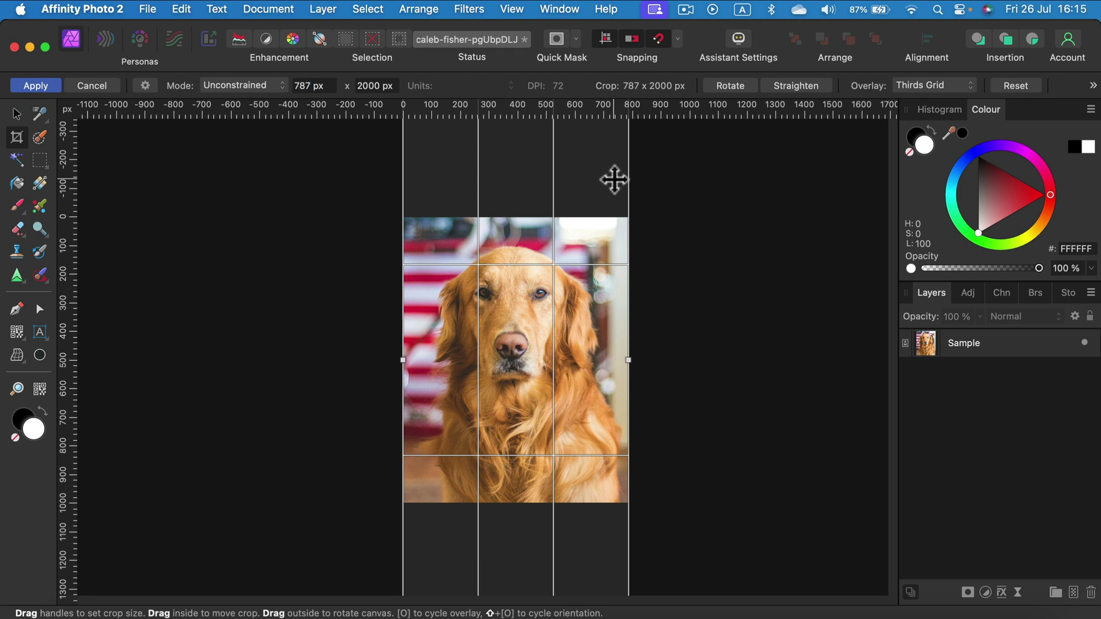
{"action": "key", "text": "BackSpace"}
{"action": "key", "text": "BackSpace"}
{"action": "type", "text": "*6"}
{"action": "key", "text": "Return"}
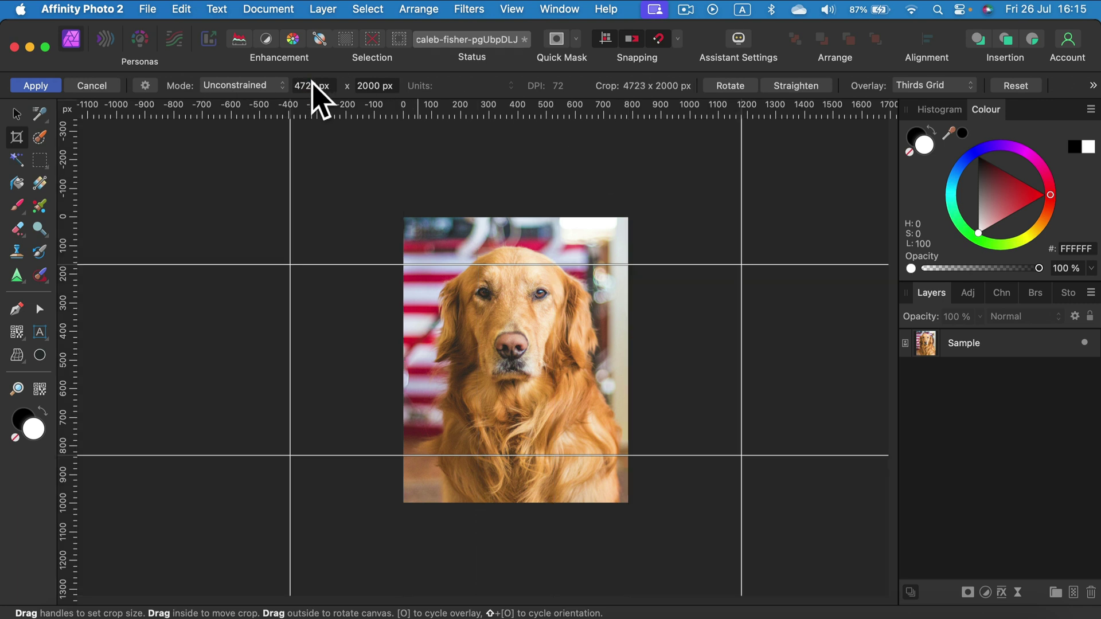
- Apply the 4723 × 2000 px crop, deselect, and fit the enlarged canvas in view
{"action": "left_click", "coordinate": [34, 86]}
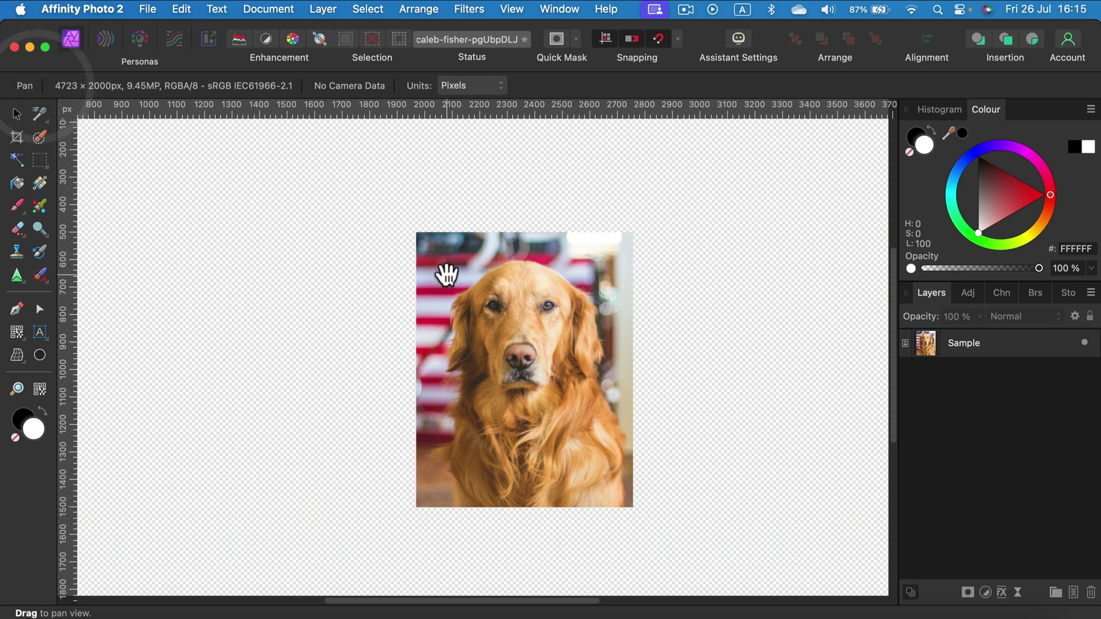
{"action": "left_click", "coordinate": [17, 115]}
{"action": "left_click", "coordinate": [227, 248]}
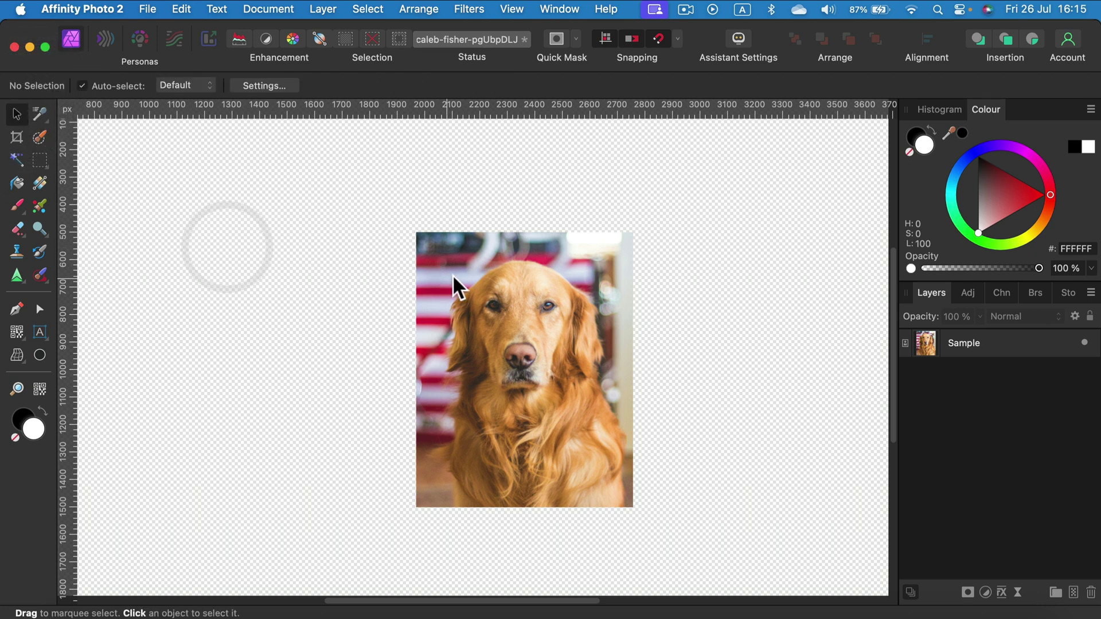
{"action": "key", "text": "super+0"}
- Move the dog photo to the left edge, stretch it to 1574 × 2000 px, then switch to Pixelmator Pro
{"action": "left_click_drag", "start_coordinate": [514, 370], "coordinate": [355, 448]}
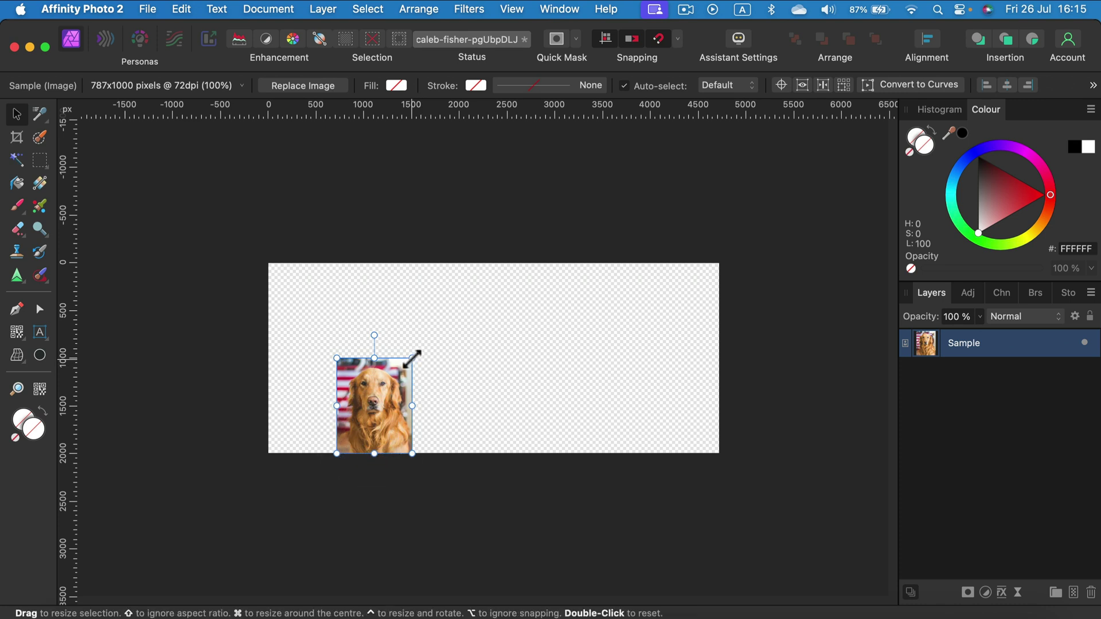
{"action": "left_click_drag", "start_coordinate": [413, 357], "coordinate": [520, 290]}
{"action": "left_click_drag", "start_coordinate": [430, 319], "coordinate": [365, 334]}
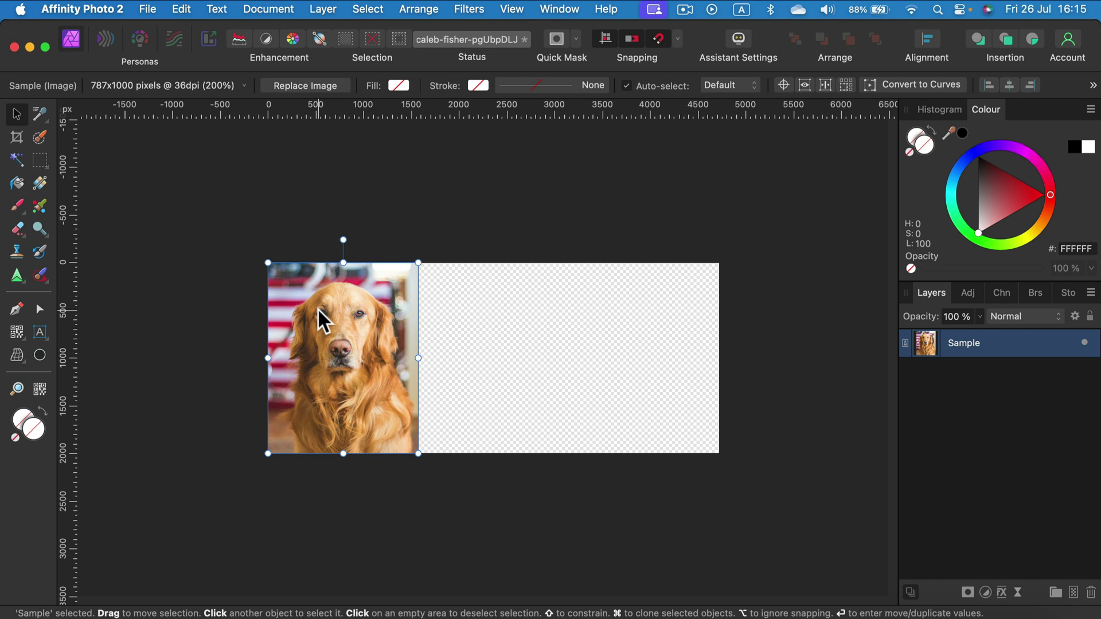
{"action": "left_click", "coordinate": [797, 617]}
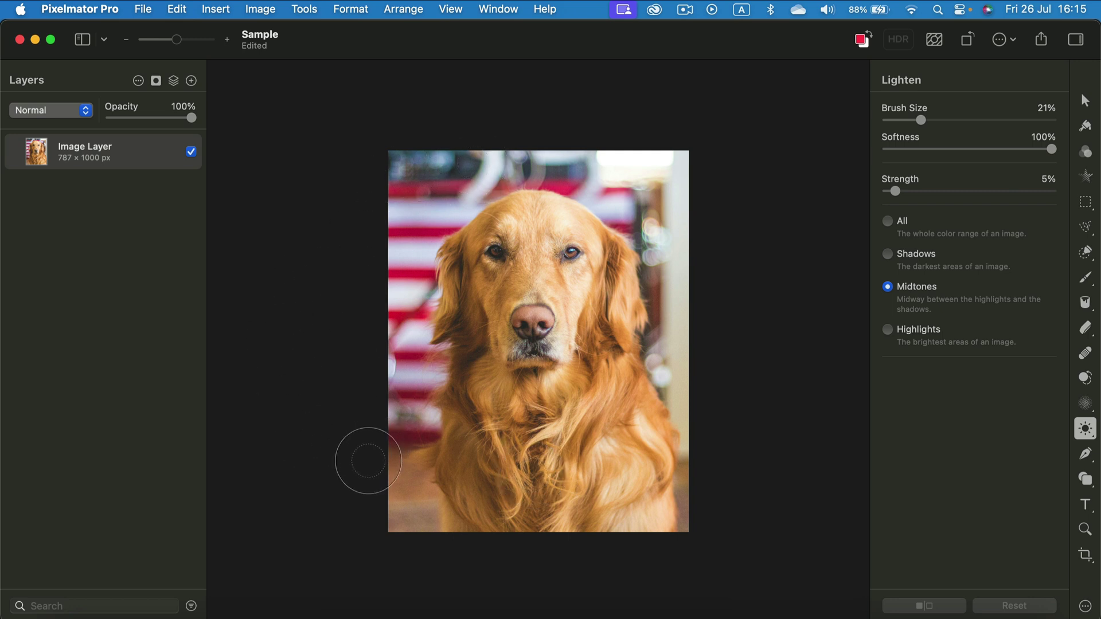
- Resize the image in pixels to height 2000 (1574 × 2000) using Super Resolution
{"action": "key", "text": "v"}
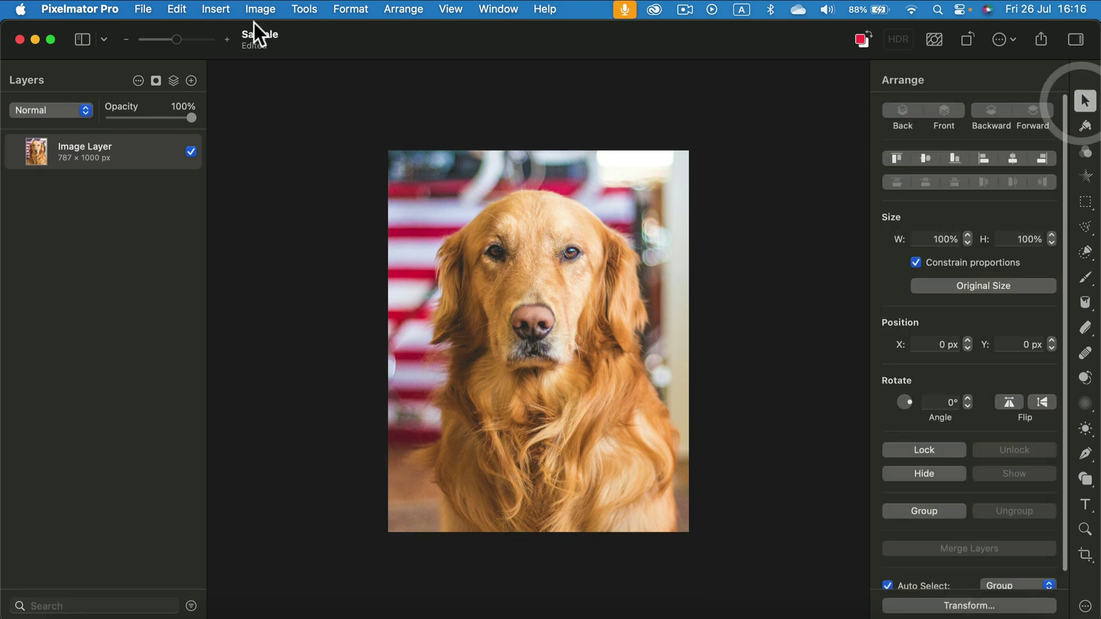
{"action": "left_click", "coordinate": [255, 9]}
{"action": "left_click", "coordinate": [258, 30]}
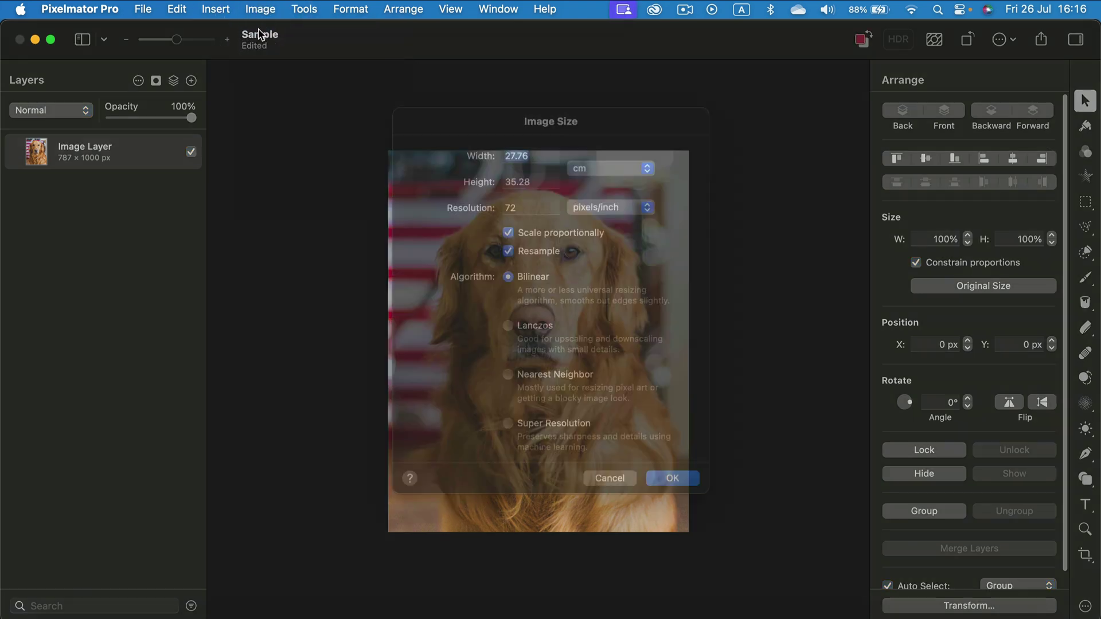
{"action": "left_click", "coordinate": [600, 183]}
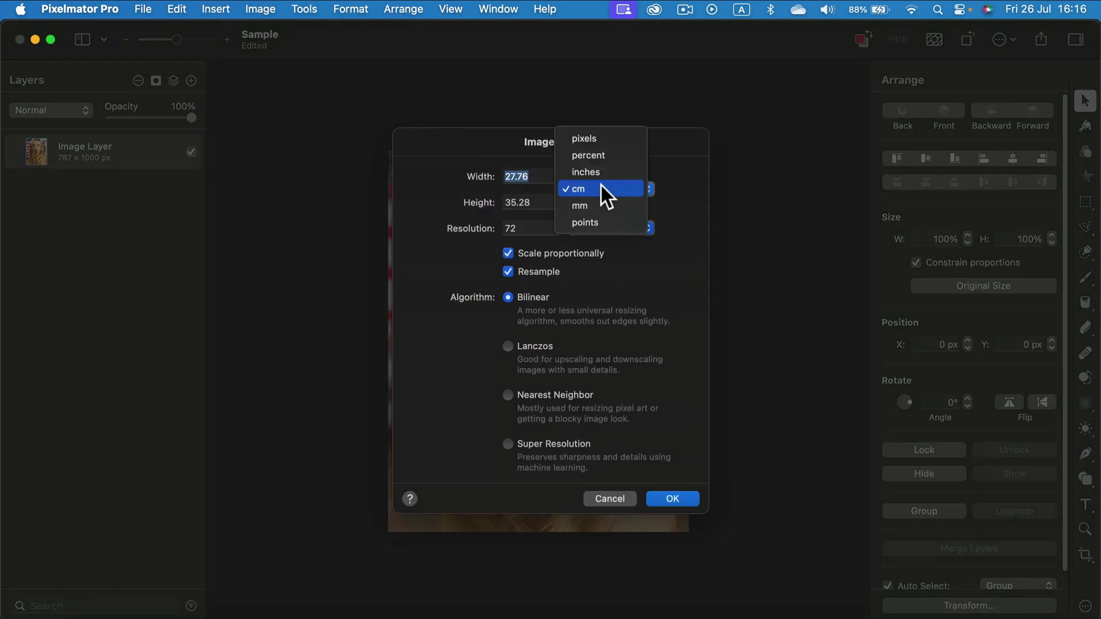
{"action": "left_click", "coordinate": [587, 129]}
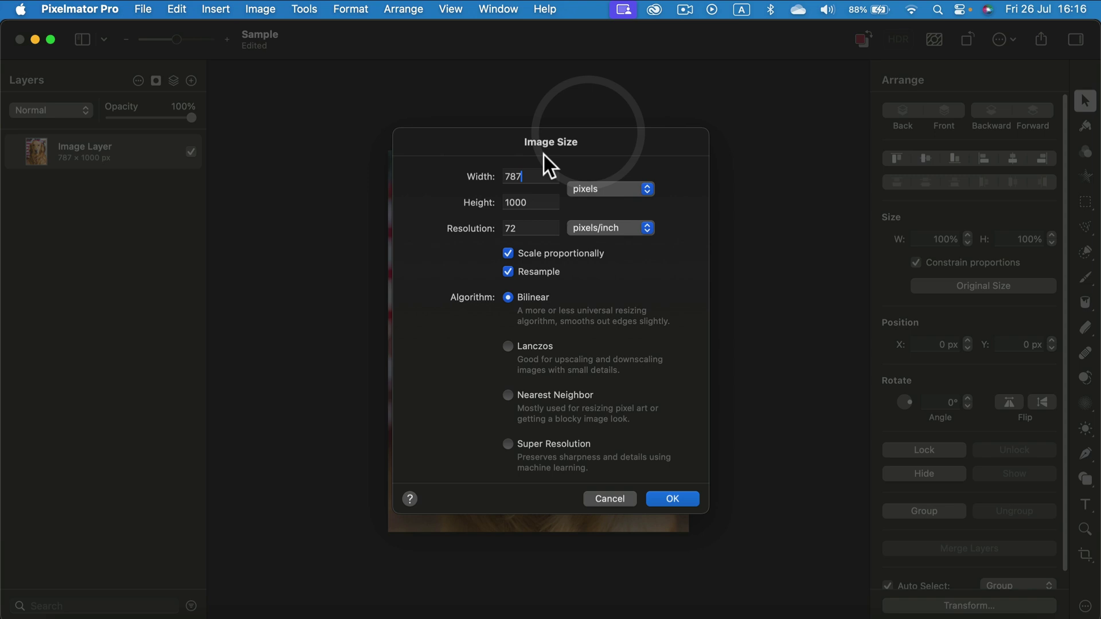
{"action": "left_click", "coordinate": [505, 203]}
{"action": "type", "text": "2000"}
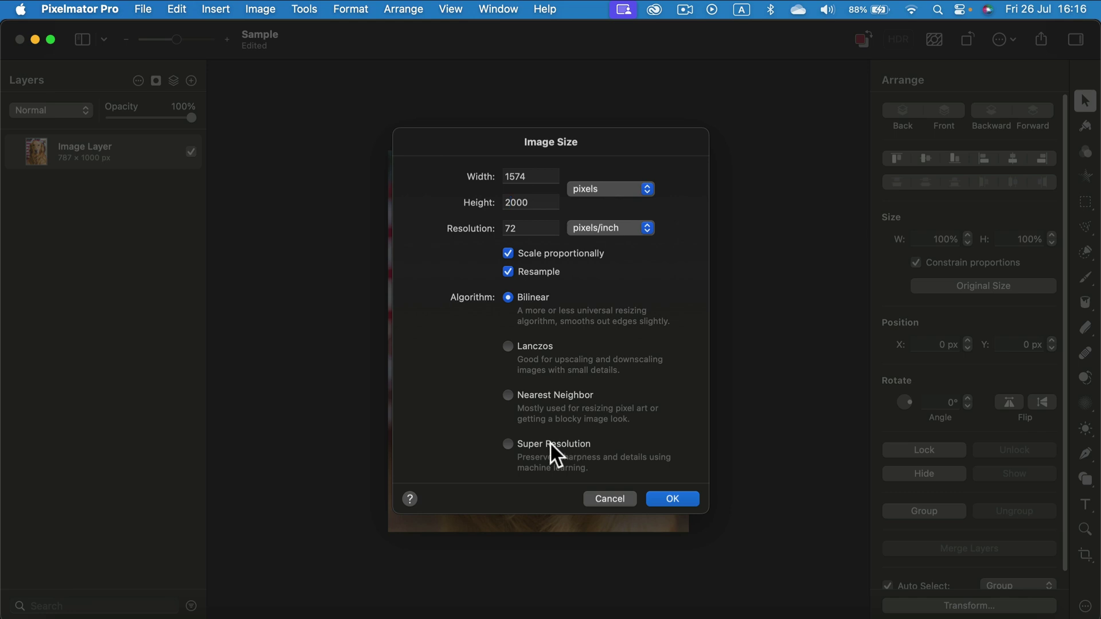
{"action": "left_click", "coordinate": [510, 443]}
{"action": "left_click", "coordinate": [686, 498]}
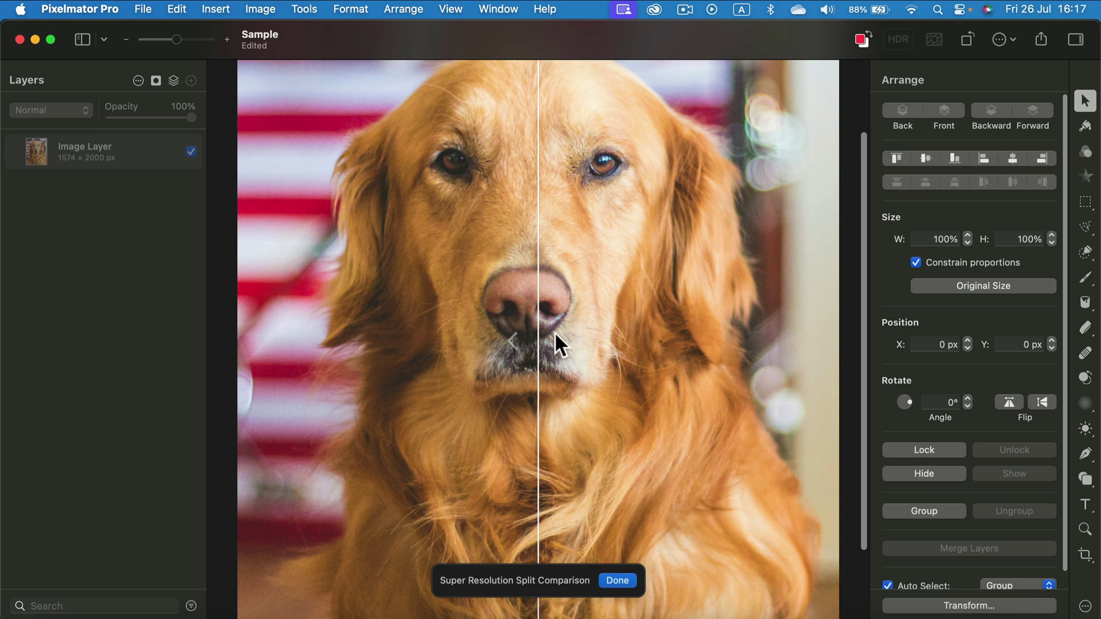
- Zoom in to about 216% on the dog's face
{"action": "scroll", "coordinate": [548, 250], "scroll_direction": "up", "scroll_amount": 3}
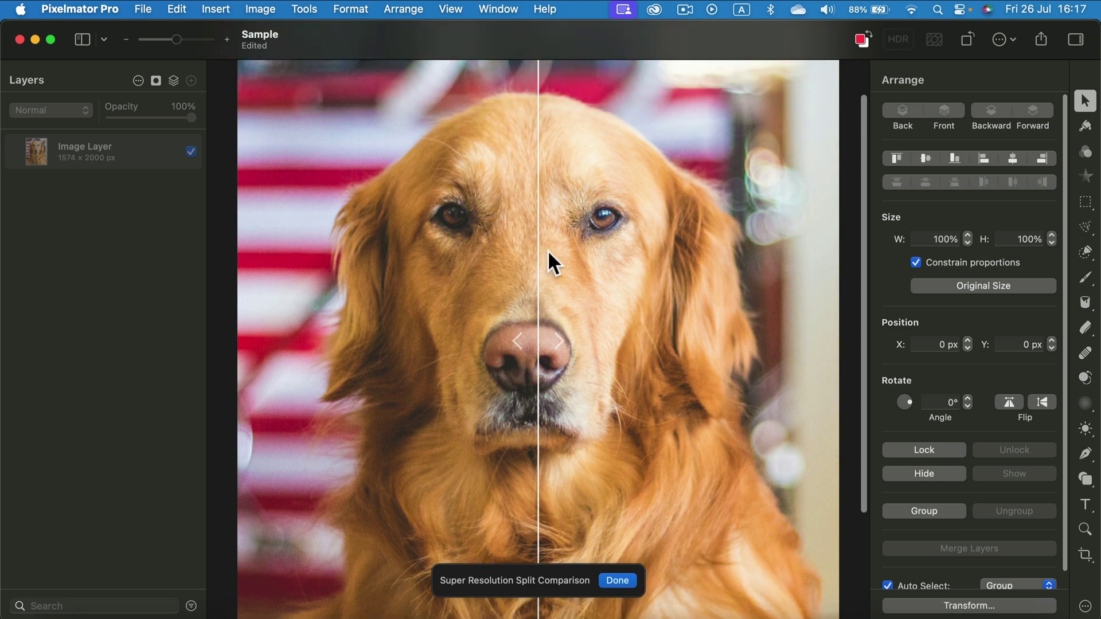
{"action": "scroll", "coordinate": [548, 250], "scroll_direction": "up", "scroll_amount": 2}
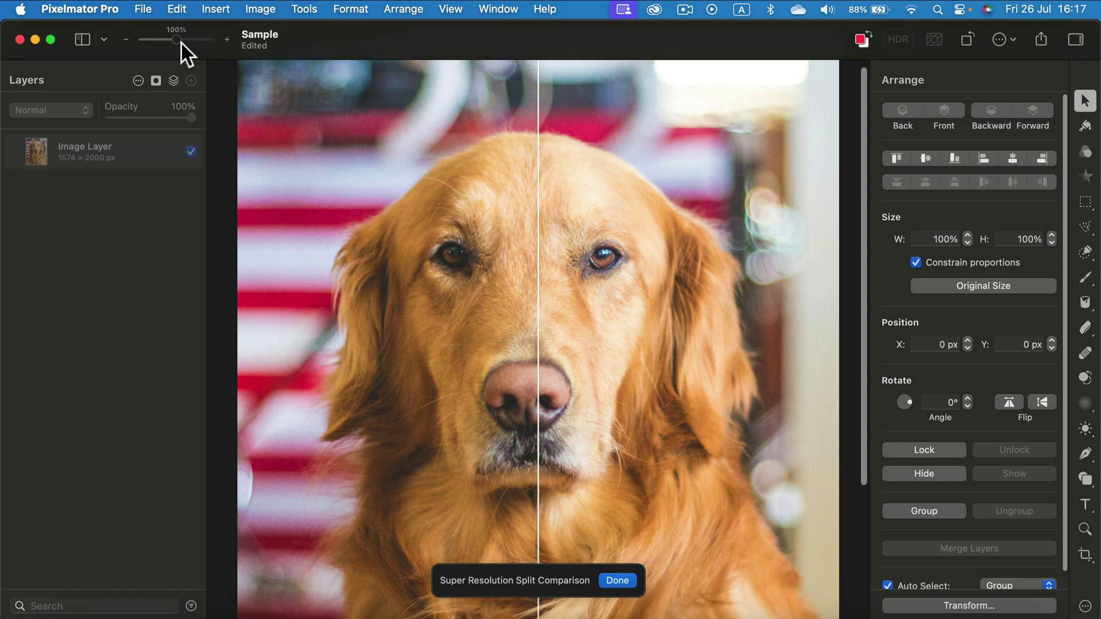
{"action": "left_click_drag", "start_coordinate": [180, 40], "coordinate": [188, 40]}
{"action": "scroll", "coordinate": [560, 227], "scroll_direction": "up", "scroll_amount": 4}
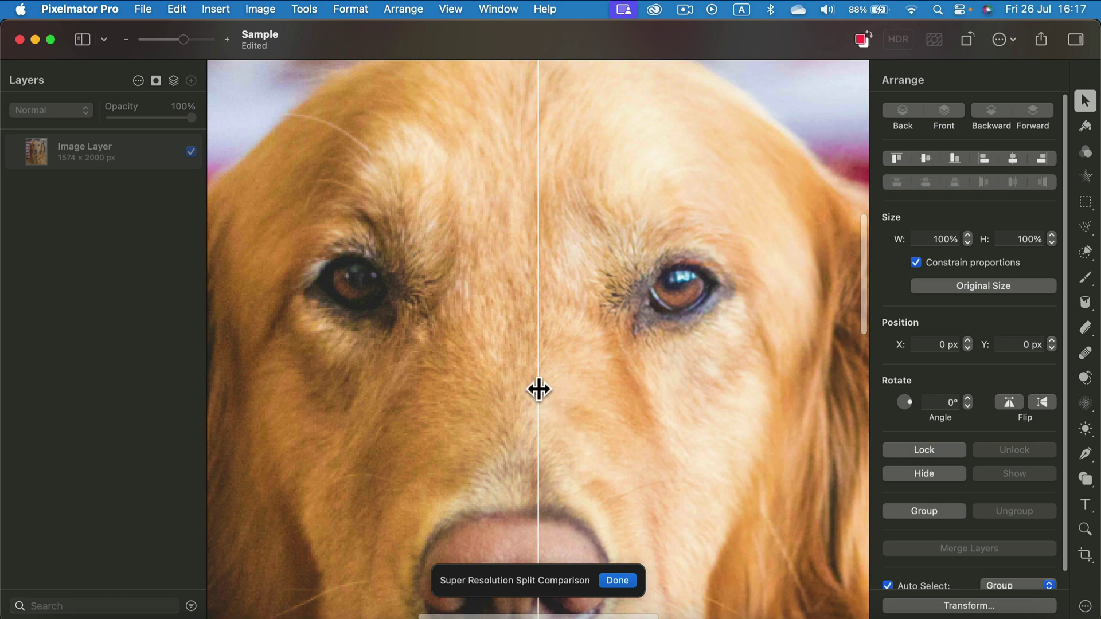
- Sweep the before/after split across the face, close the comparison, and open the Share menu
{"action": "left_click_drag", "start_coordinate": [538, 389], "coordinate": [501, 376]}
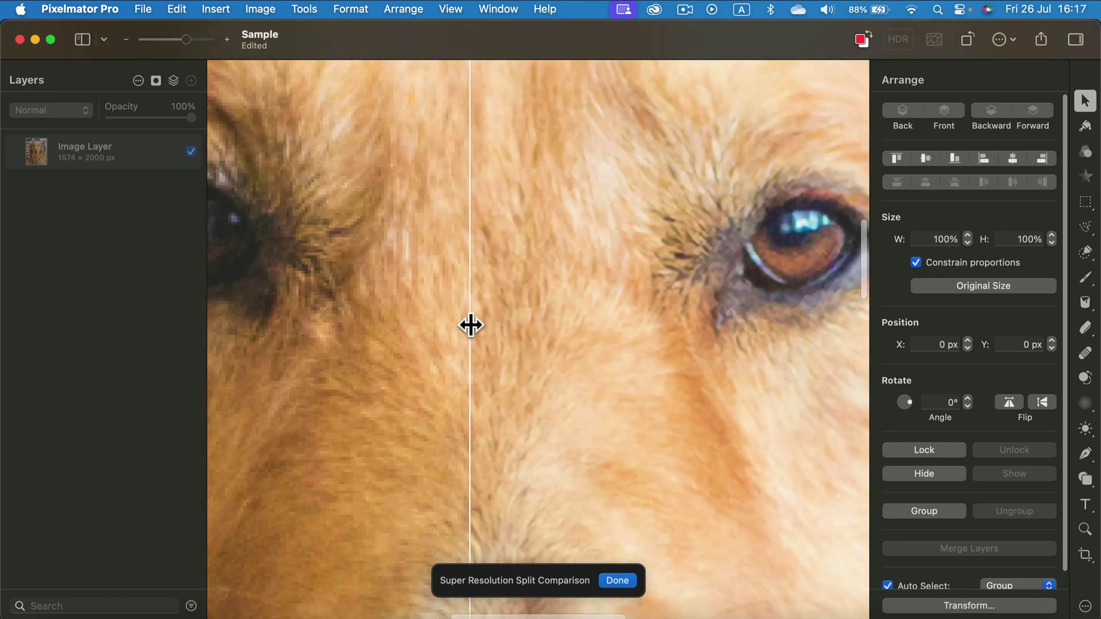
{"action": "mouse_move", "coordinate": [470, 325]}
{"action": "left_mouse_down"}
{"action": "mouse_move", "coordinate": [543, 297]}
{"action": "mouse_move", "coordinate": [828, 319]}
{"action": "mouse_move", "coordinate": [651, 301]}
{"action": "mouse_move", "coordinate": [545, 312]}
{"action": "mouse_move", "coordinate": [837, 307]}
{"action": "mouse_move", "coordinate": [713, 317]}
{"action": "mouse_move", "coordinate": [845, 325]}
{"action": "mouse_move", "coordinate": [484, 319]}
{"action": "left_mouse_up"}
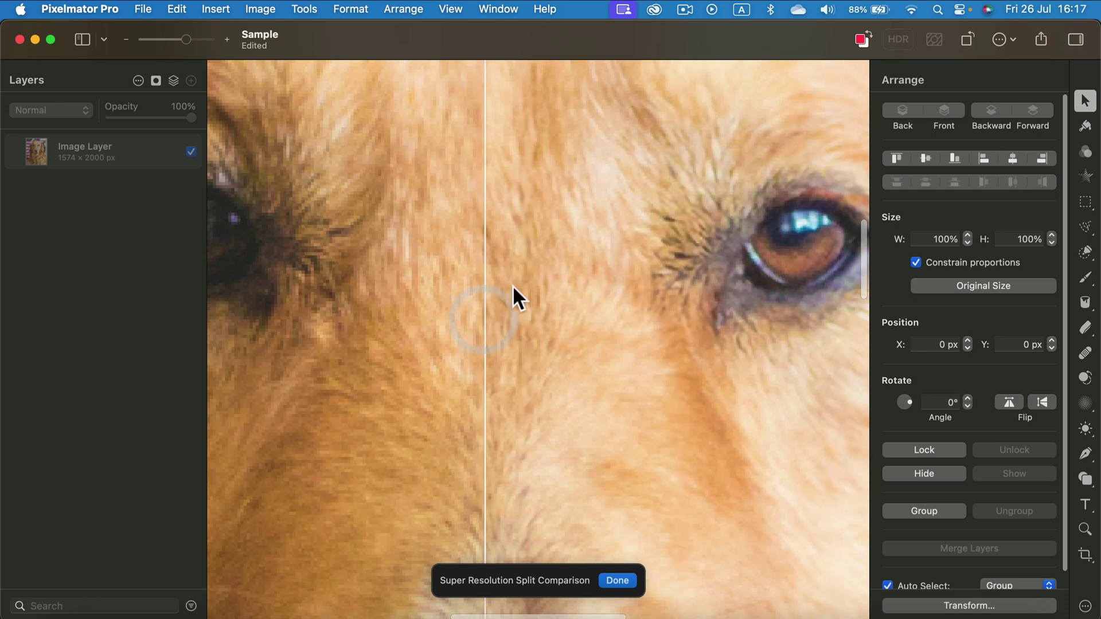
{"action": "left_click", "coordinate": [617, 581]}
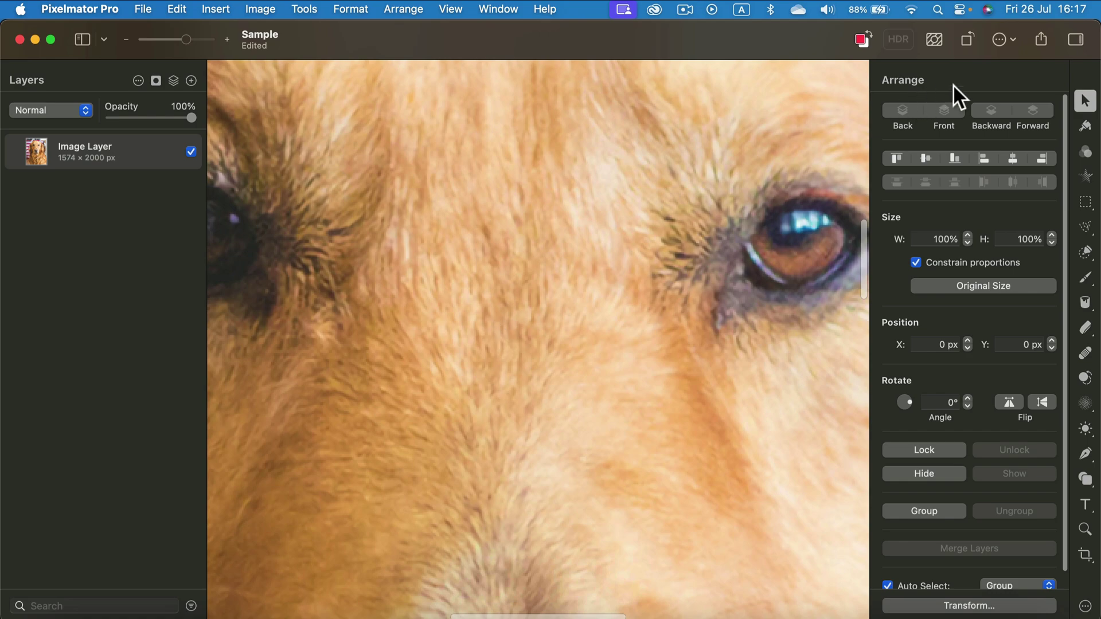
{"action": "left_click", "coordinate": [1040, 41]}
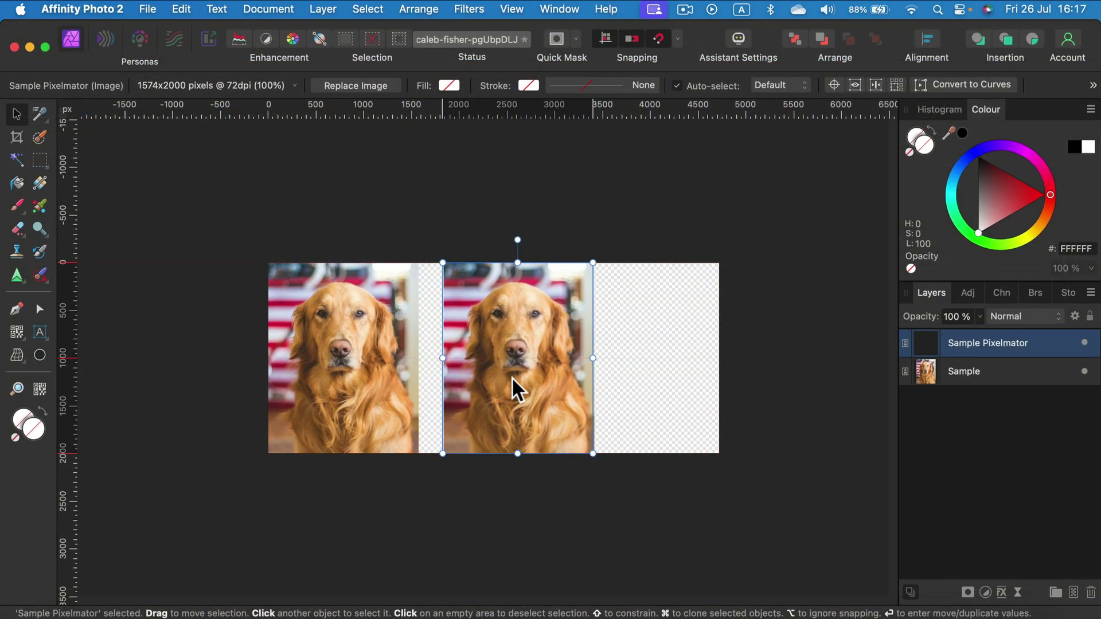
- Drag the Sample Pixelmator image until it snaps to the original dog, then deselect
{"action": "left_click_drag", "start_coordinate": [518, 390], "coordinate": [494, 389]}
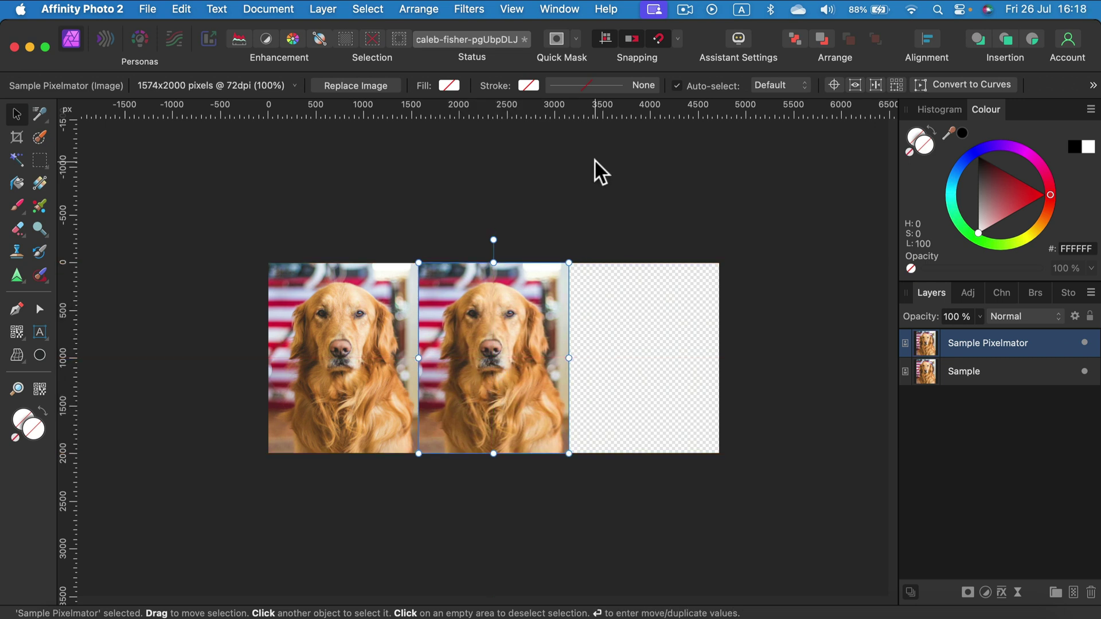
{"action": "left_click", "coordinate": [673, 188]}
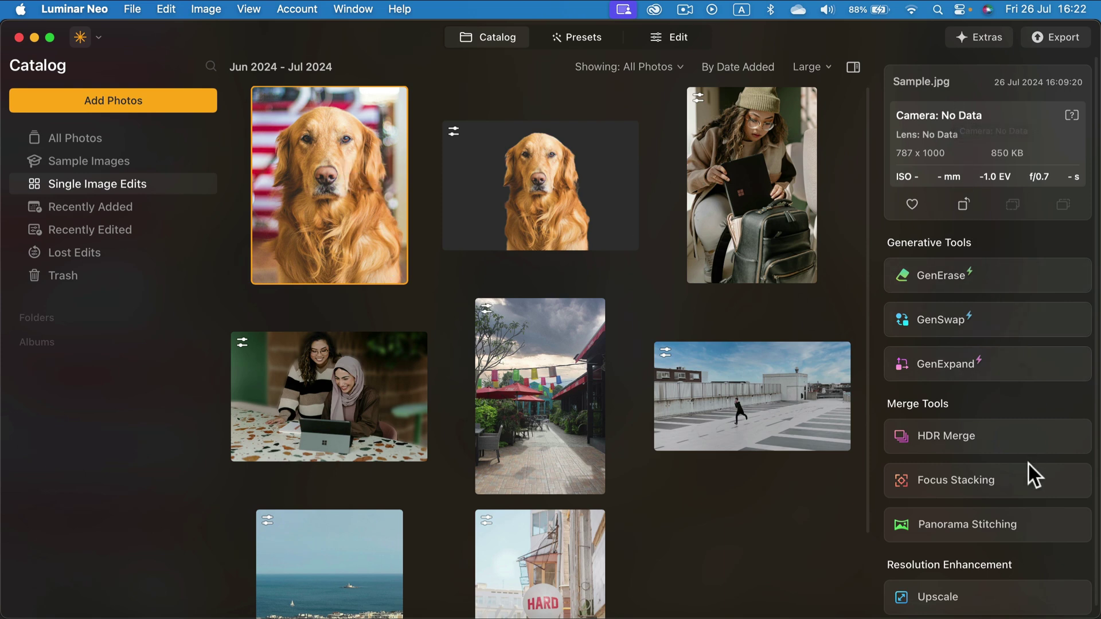
- Drop the dog photo into Luminar Neo's Upscale panel and run a 2x upscale
{"action": "scroll", "coordinate": [1023, 499], "scroll_direction": "down", "scroll_amount": 1}
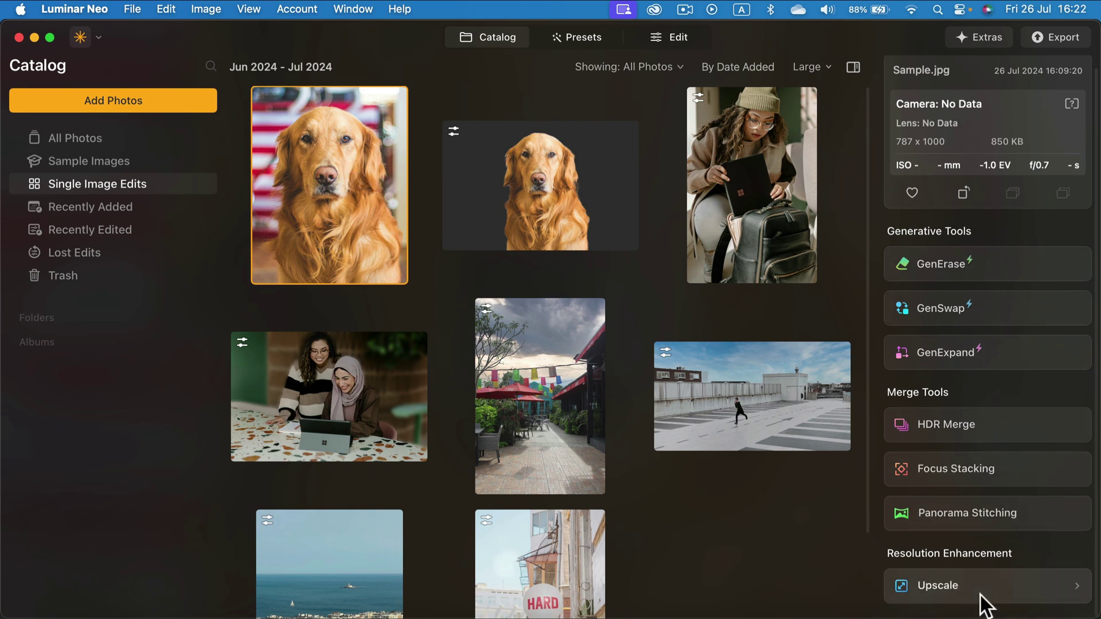
{"action": "left_click", "coordinate": [981, 595]}
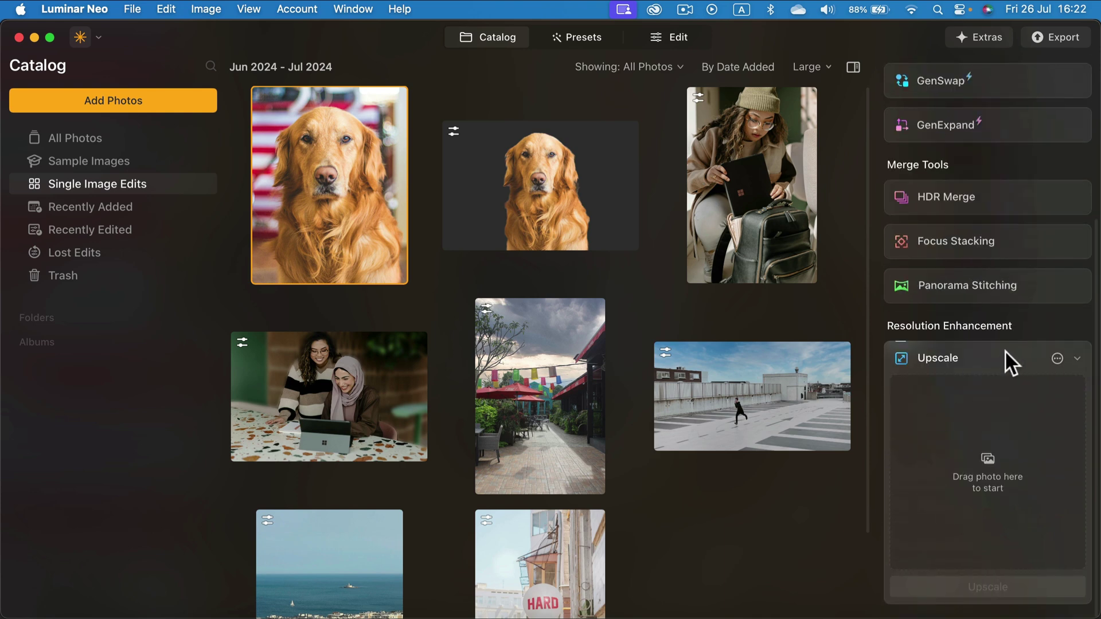
{"action": "left_click_drag", "start_coordinate": [395, 252], "coordinate": [992, 476]}
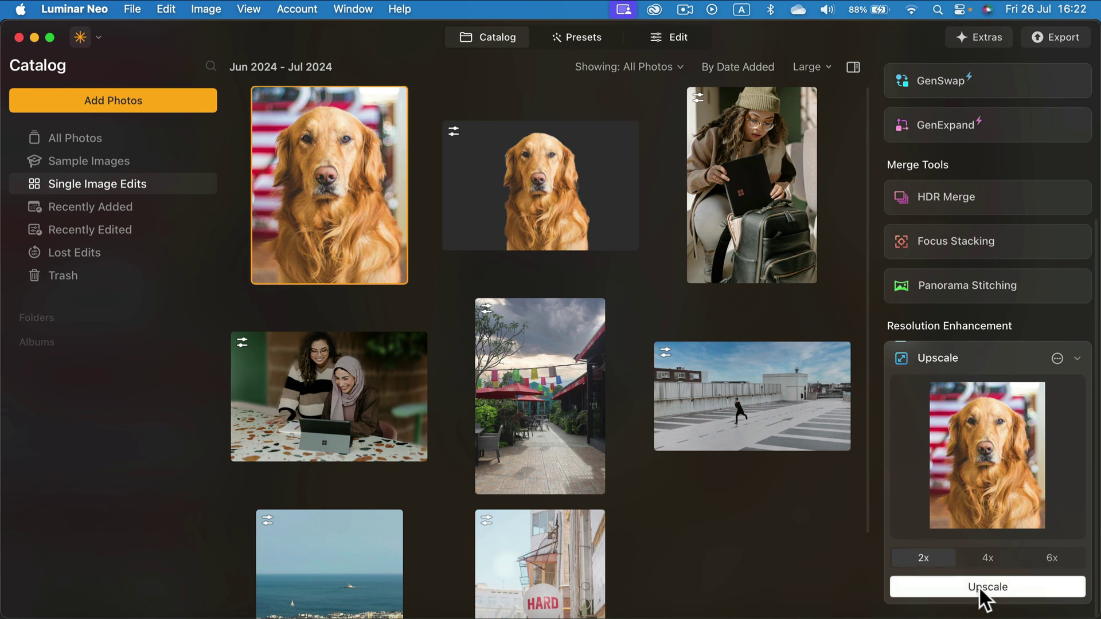
{"action": "left_click", "coordinate": [1018, 587]}
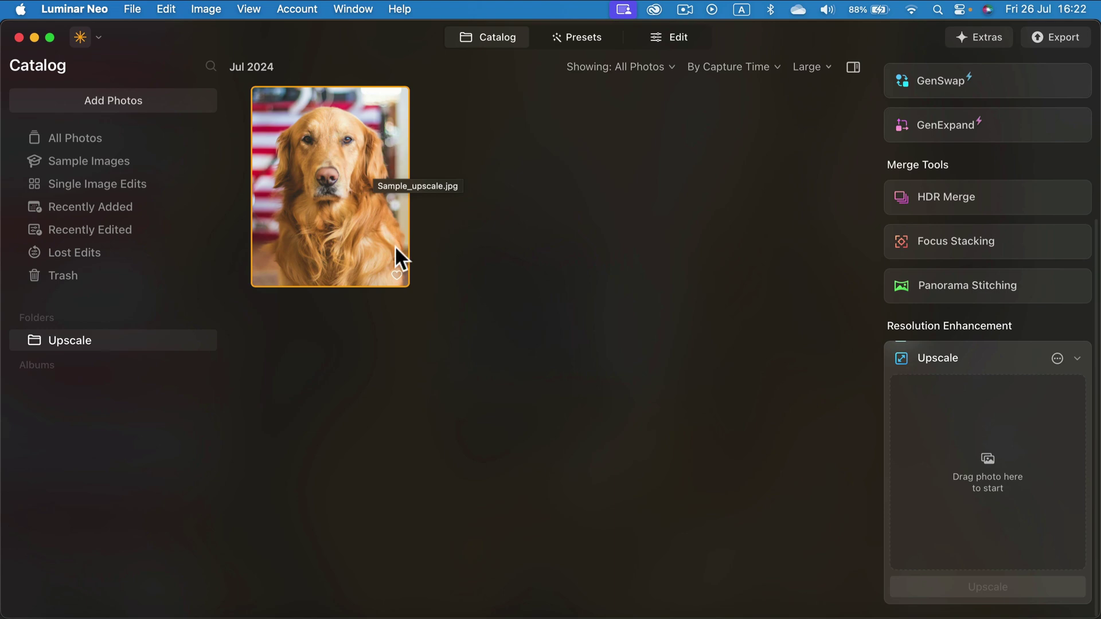
- Export the Luminar upscale to disk and place it beside the other two dogs in Affinity
{"action": "left_click", "coordinate": [1064, 34]}
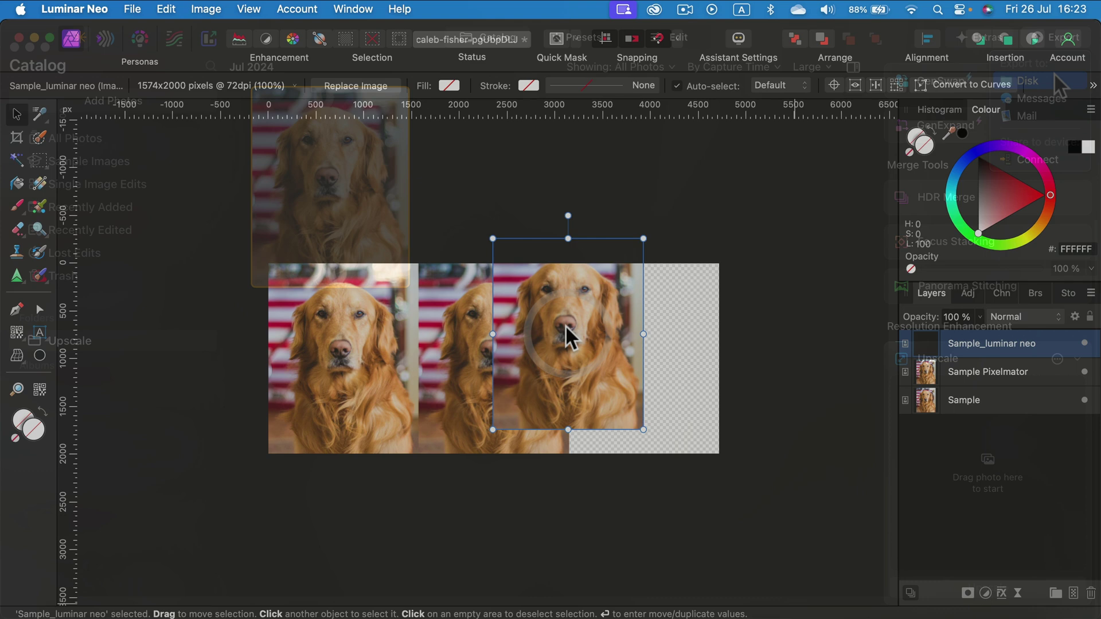
{"action": "left_click_drag", "start_coordinate": [570, 337], "coordinate": [663, 359]}
{"action": "left_click", "coordinate": [805, 301]}
{"action": "left_click", "coordinate": [802, 290]}
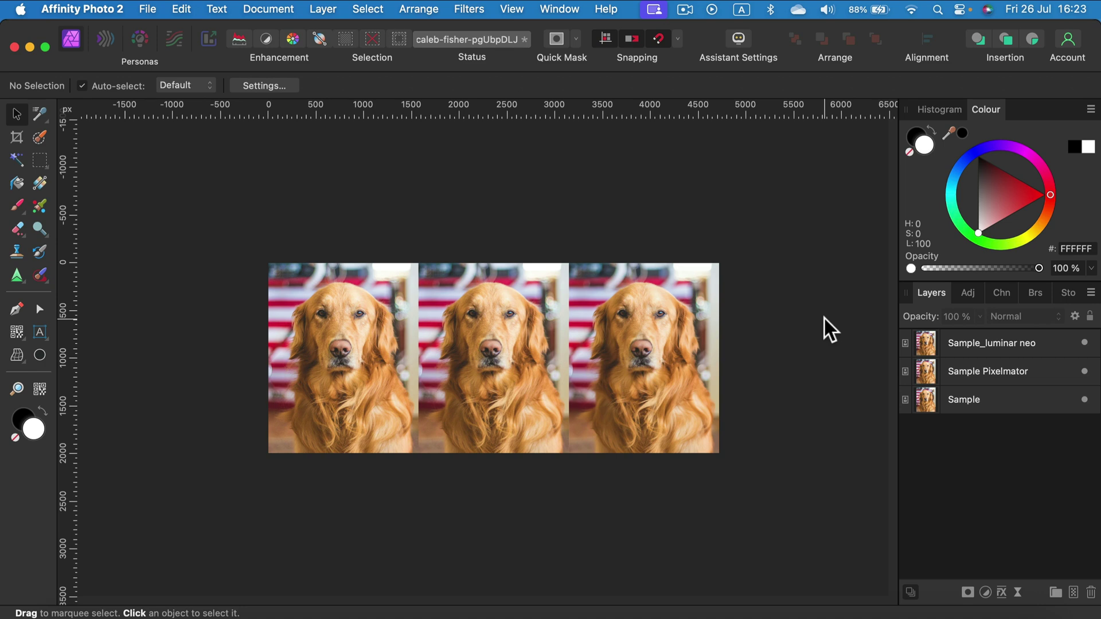
- Zoom to actual size and pan to the dogs' eyes and nose
{"action": "key", "text": "super+equal"}
{"action": "key", "text": "super+equal"}
{"action": "key", "text": "super+equal"}
{"action": "key", "text": "super+equal"}
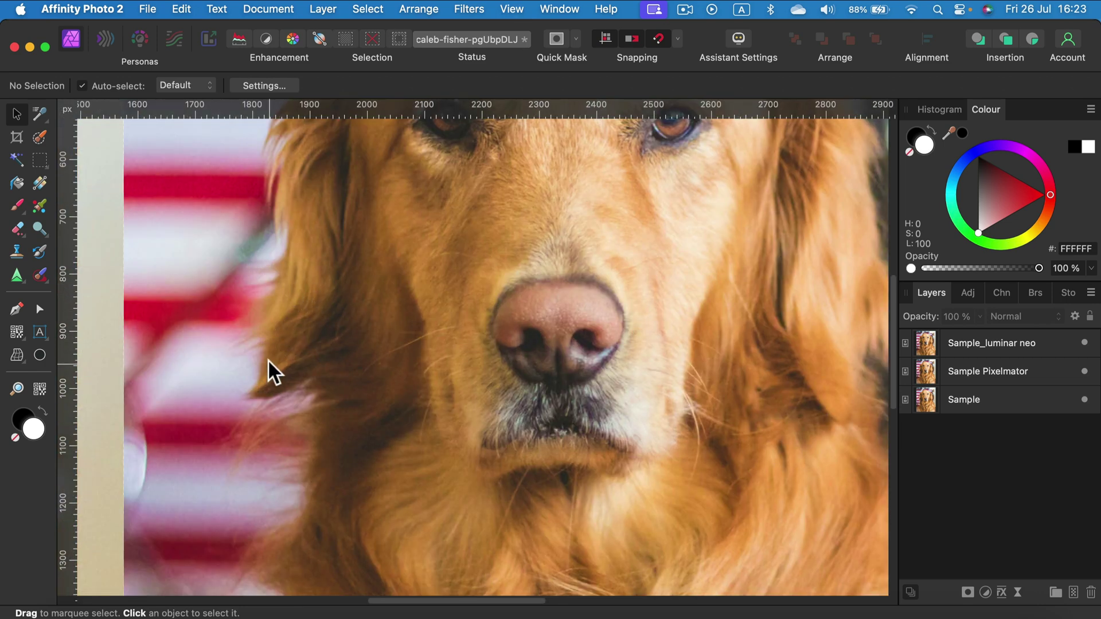
{"action": "left_click_drag", "start_coordinate": [243, 351], "coordinate": [705, 474]}
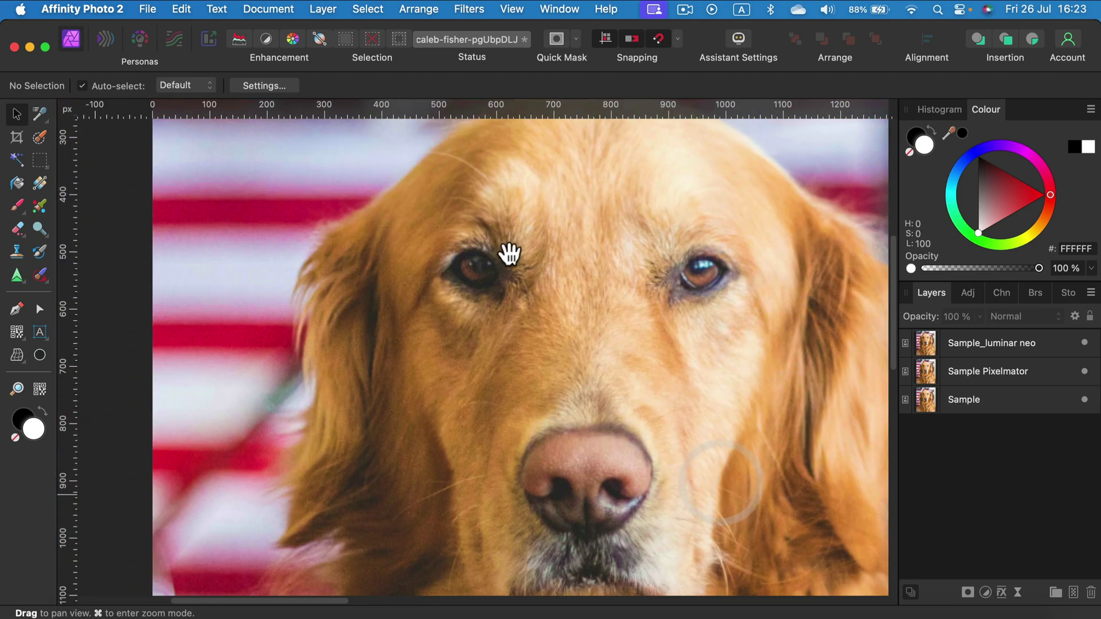
{"action": "left_click_drag", "start_coordinate": [504, 253], "coordinate": [485, 319]}
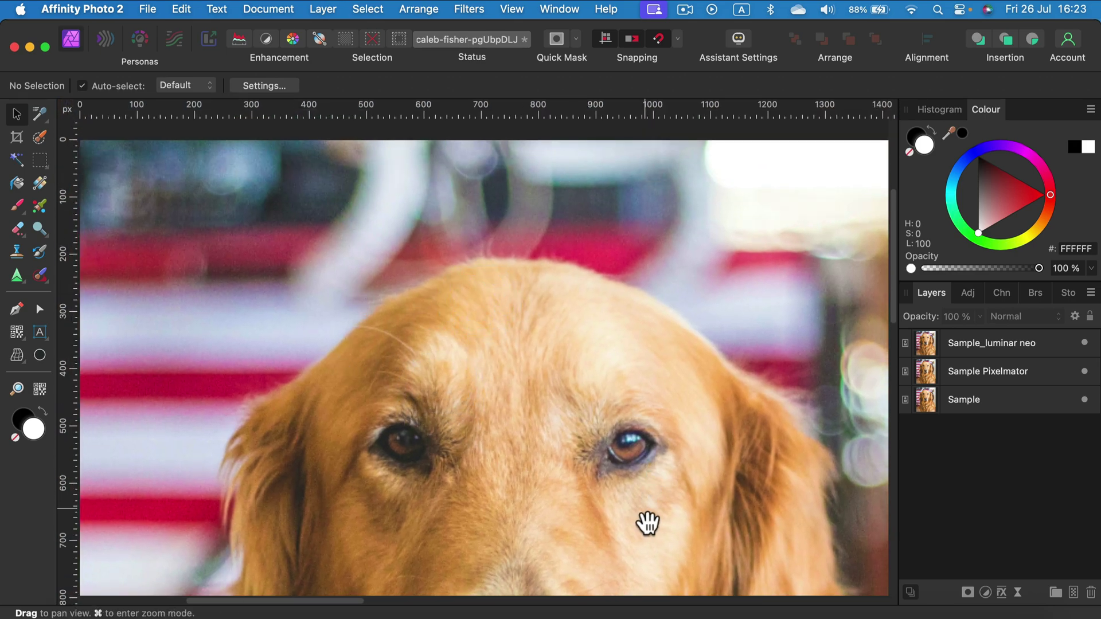
{"action": "left_click_drag", "start_coordinate": [646, 521], "coordinate": [527, 354]}
- Zoom in to 200% and pan across the dogs' faces to inspect fur and eyes
{"action": "key", "text": "super+equal"}
{"action": "key", "text": "super+equal"}
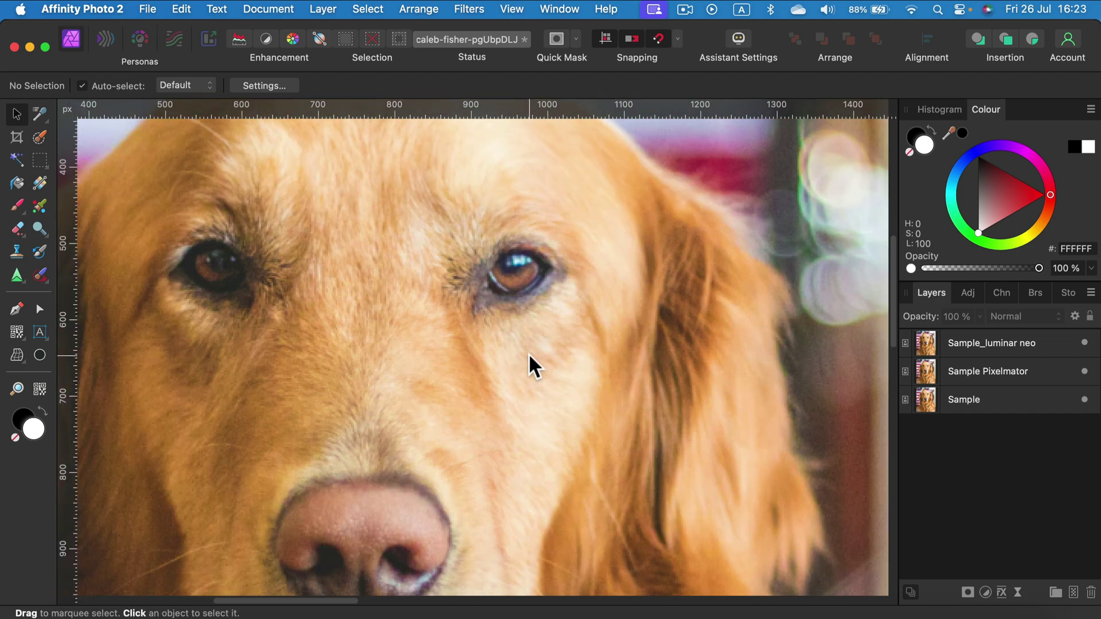
{"action": "key", "text": "space"}
{"action": "scroll", "coordinate": [573, 264], "scroll_direction": "up", "scroll_amount": 2}
{"action": "scroll", "coordinate": [602, 315], "scroll_direction": "right", "scroll_amount": 15}
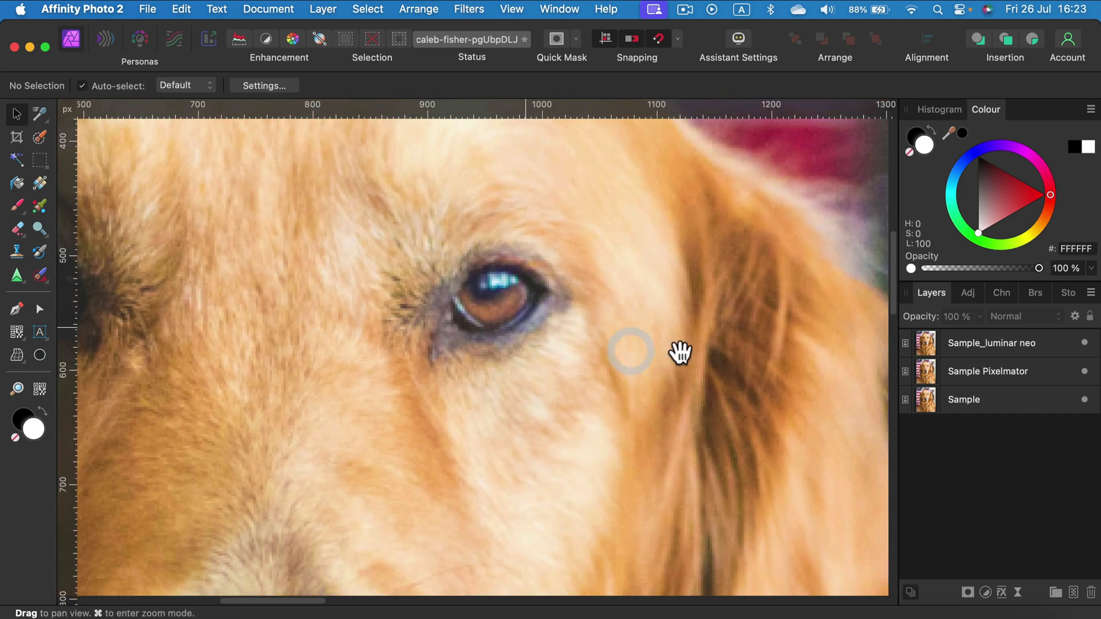
{"action": "scroll", "coordinate": [626, 338], "scroll_direction": "right", "scroll_amount": 20}
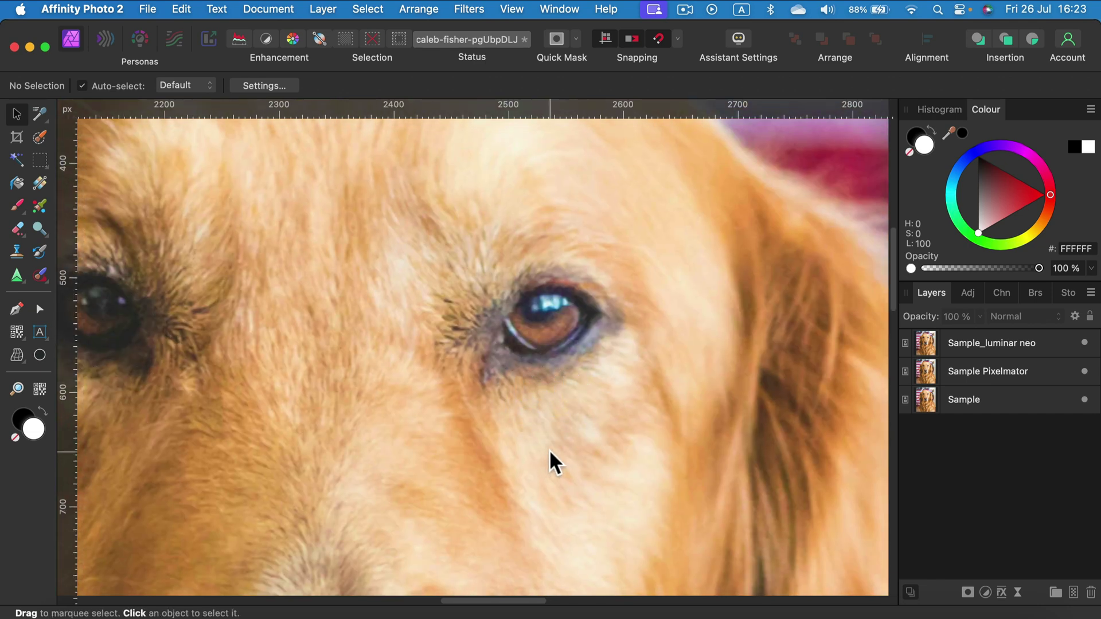
{"action": "scroll", "coordinate": [728, 378], "scroll_direction": "right", "scroll_amount": 20}
{"action": "scroll", "coordinate": [729, 379], "scroll_direction": "up", "scroll_amount": 2}
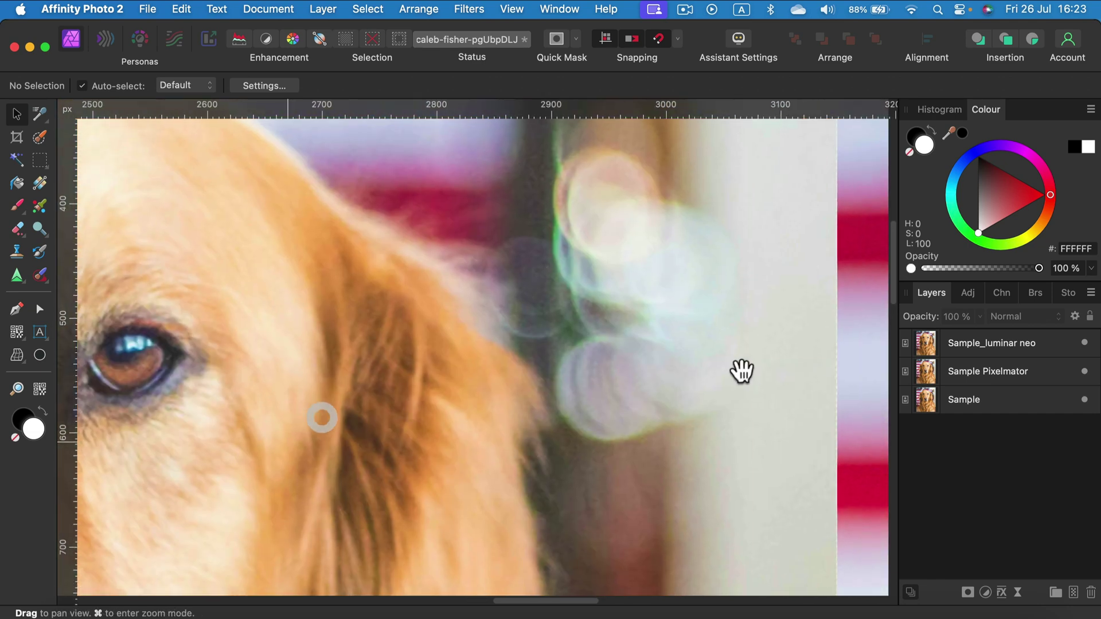
{"action": "scroll", "coordinate": [664, 381], "scroll_direction": "right", "scroll_amount": 20}
{"action": "scroll", "coordinate": [574, 344], "scroll_direction": "down", "scroll_amount": 2}
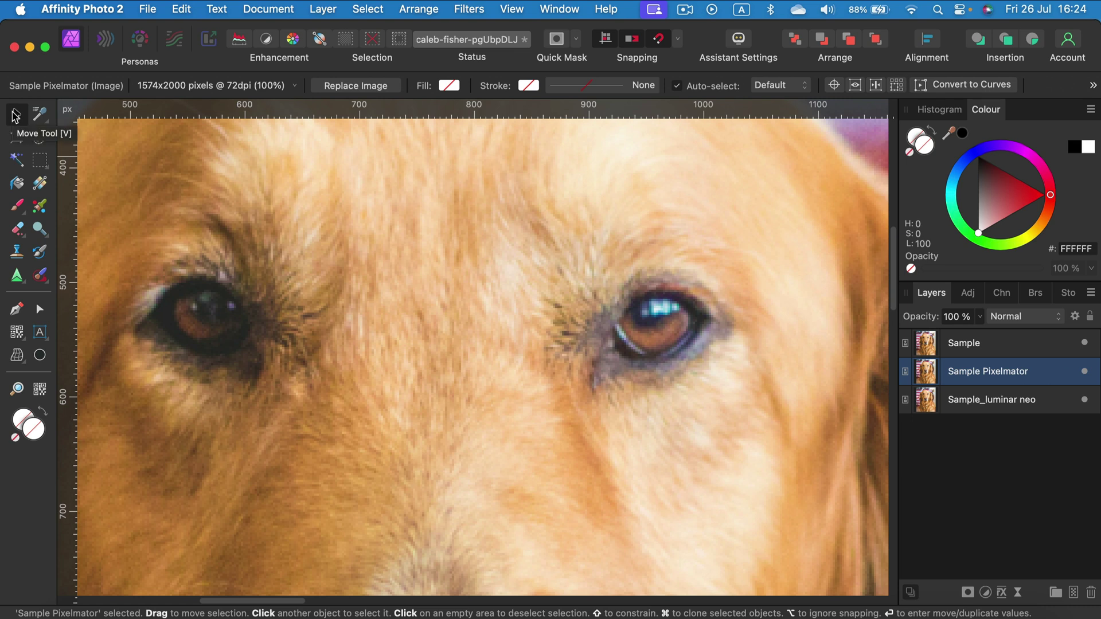
- Toggle the Sample layer on and off, then hide Sample and Sample Pixelmator to show Sample_luminar neo alone
{"action": "left_click", "coordinate": [1085, 343]}
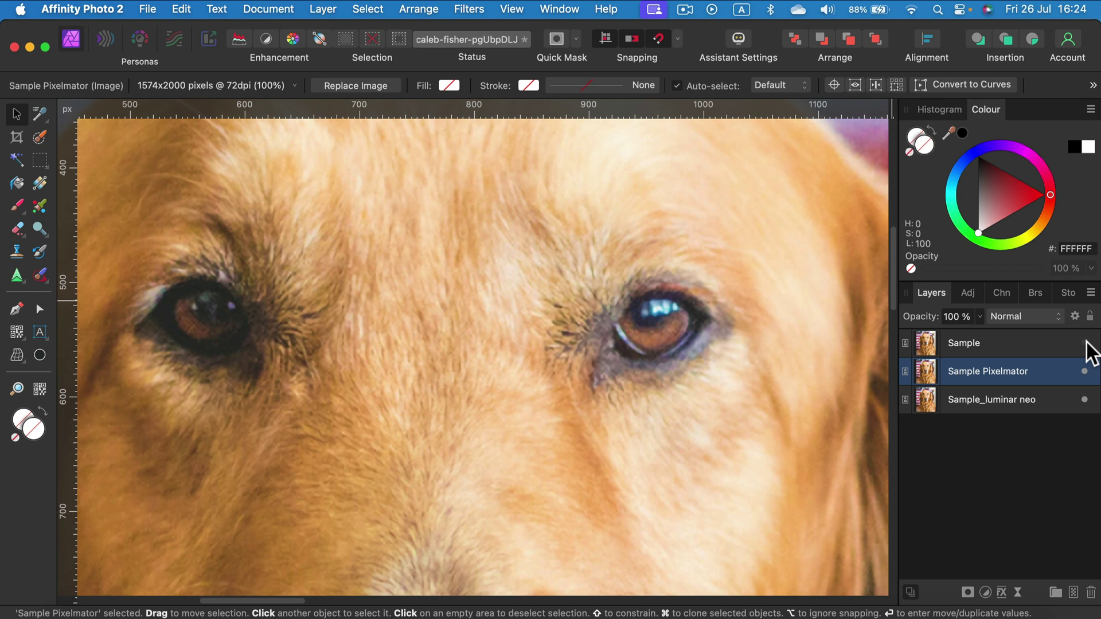
{"action": "left_click", "coordinate": [1085, 343]}
{"action": "left_click", "coordinate": [1086, 344]}
{"action": "left_click", "coordinate": [1085, 344]}
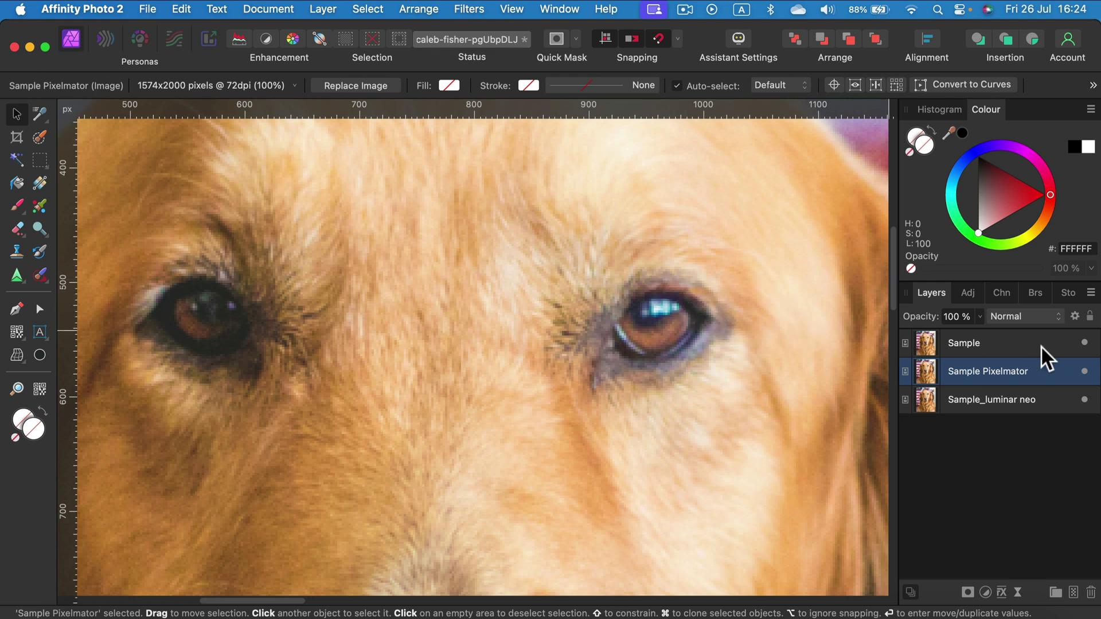
{"action": "left_click", "coordinate": [1084, 343]}
{"action": "left_click", "coordinate": [1084, 372]}
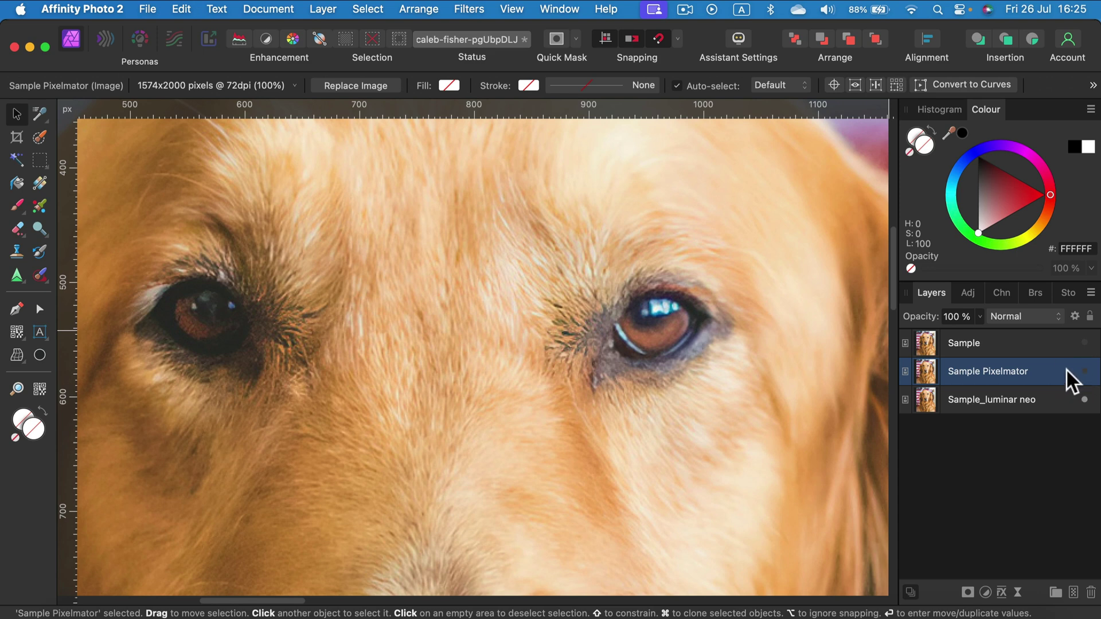
- Zoom in on the right eye, then show Sample Pixelmator and the pixelated original Sample again
{"action": "key", "text": "super+plus"}
{"action": "left_click_drag", "start_coordinate": [776, 364], "coordinate": [559, 345]}
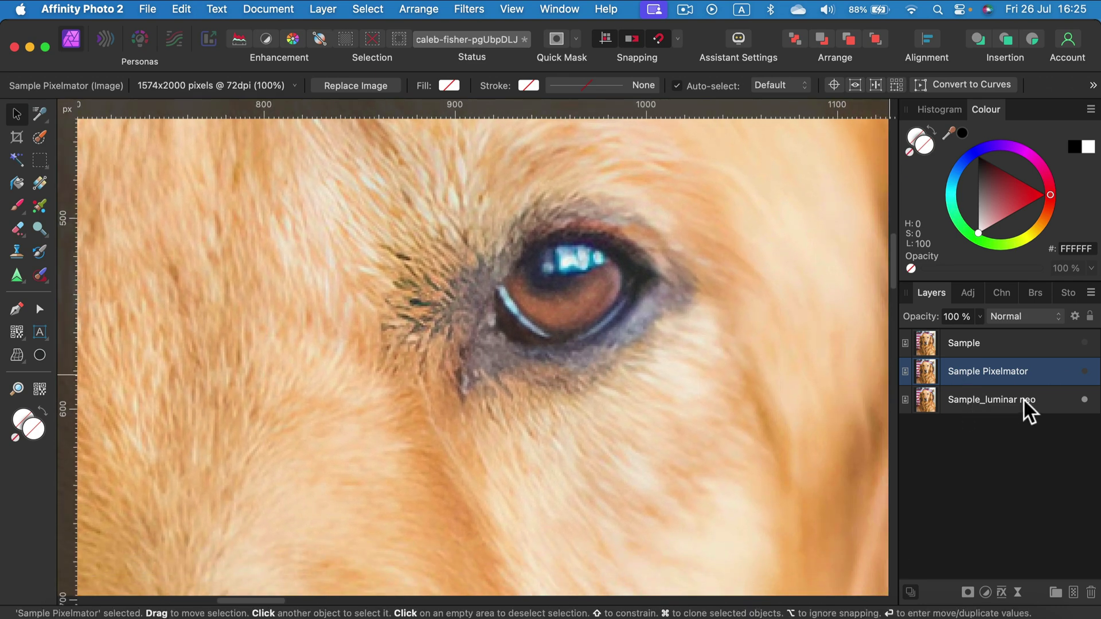
{"action": "left_click", "coordinate": [1083, 372]}
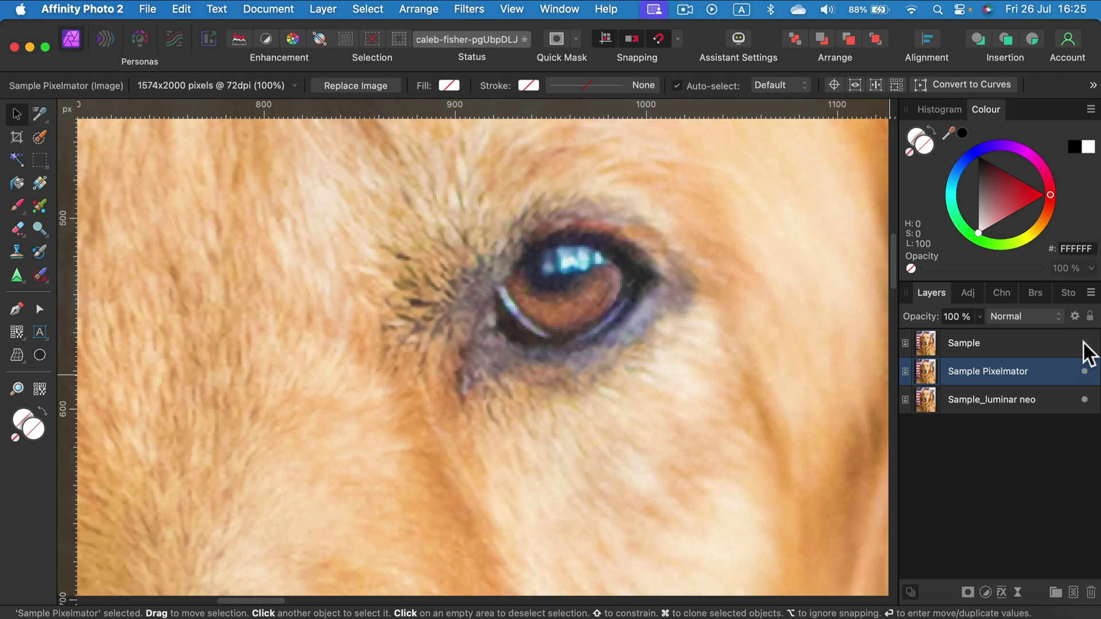
{"action": "left_click", "coordinate": [1084, 343]}
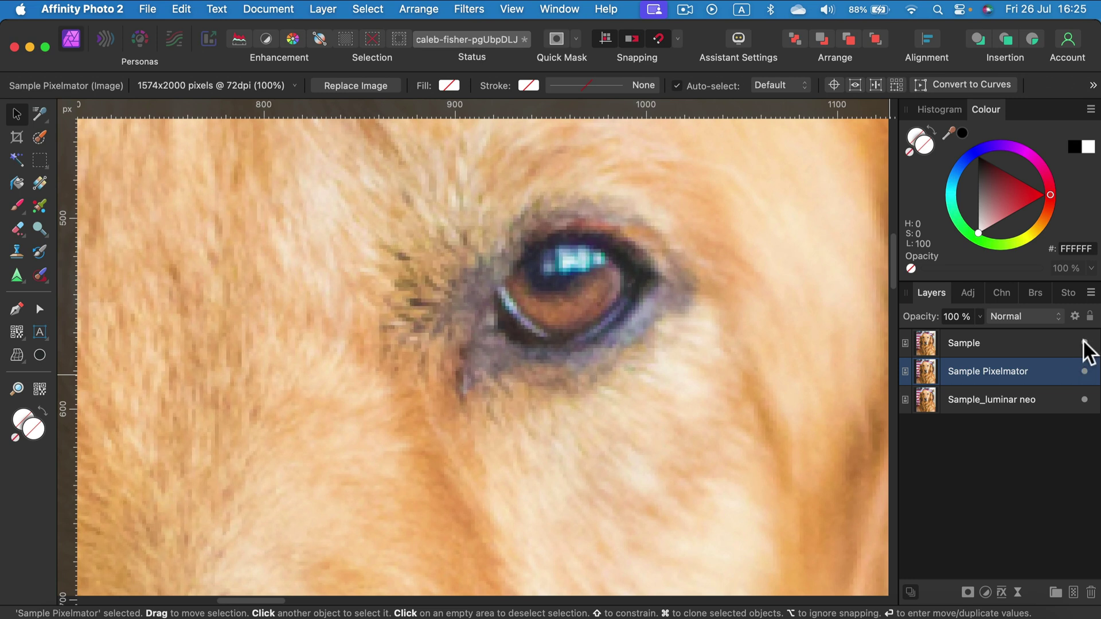